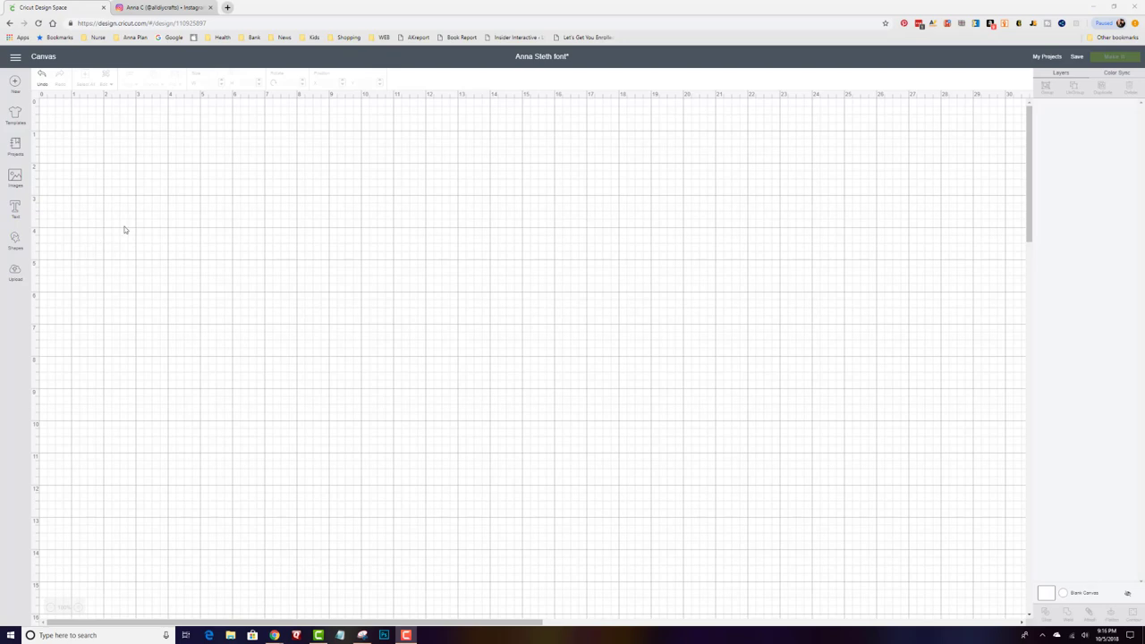
Insert the uploaded stethoscope set image onto the canvas.
{"action": "left_click", "coordinate": [16, 271]}
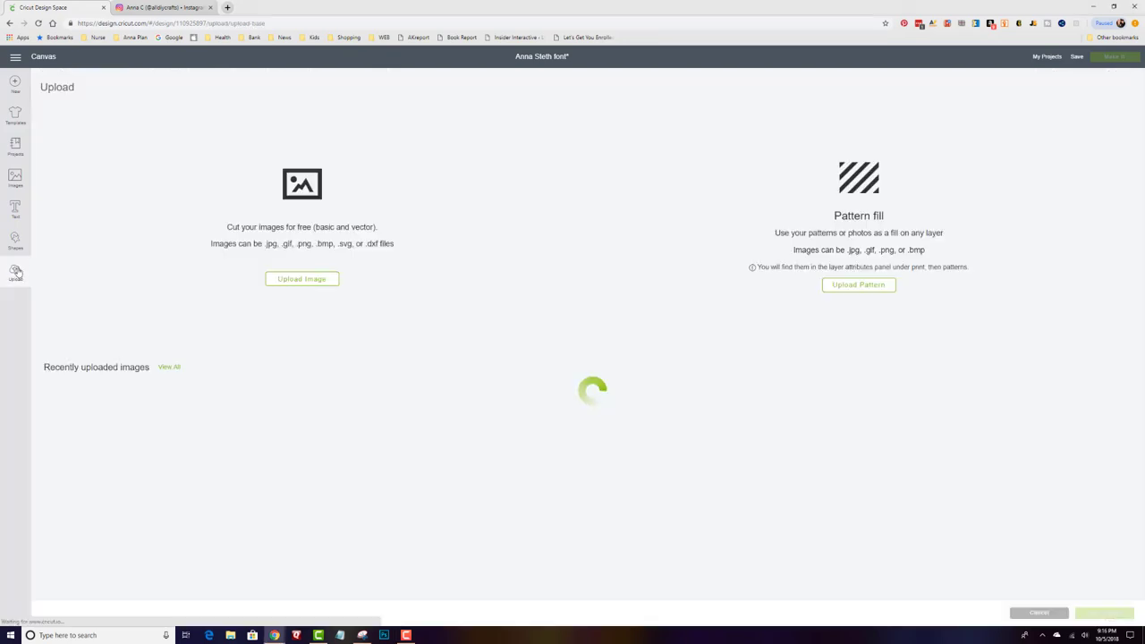
{"action": "left_click", "coordinate": [109, 423]}
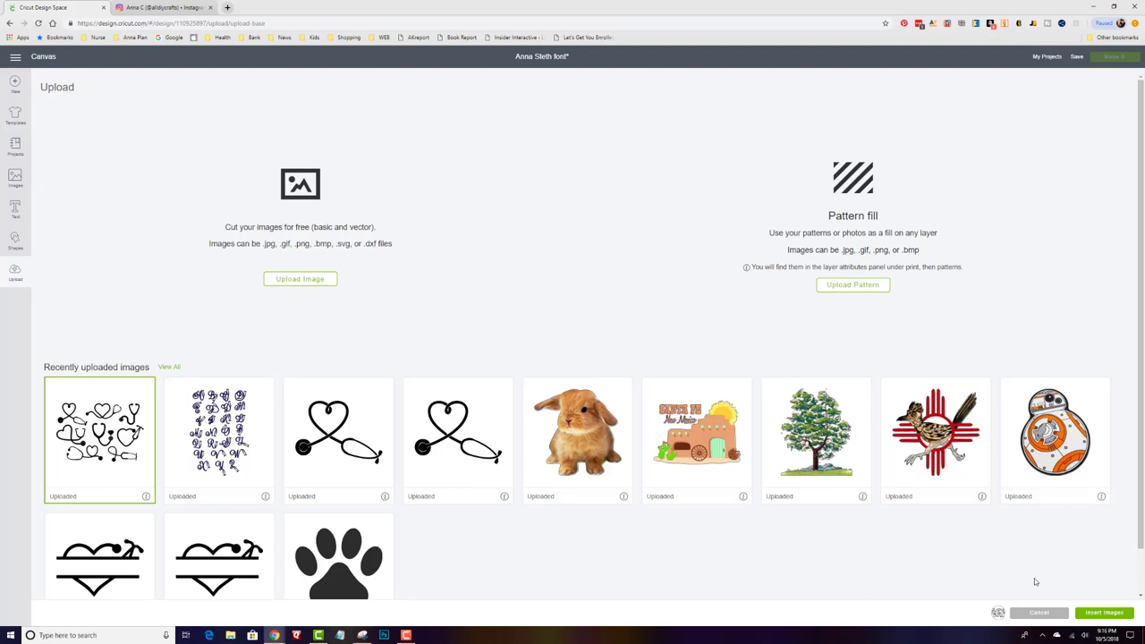
{"action": "left_click", "coordinate": [1093, 615]}
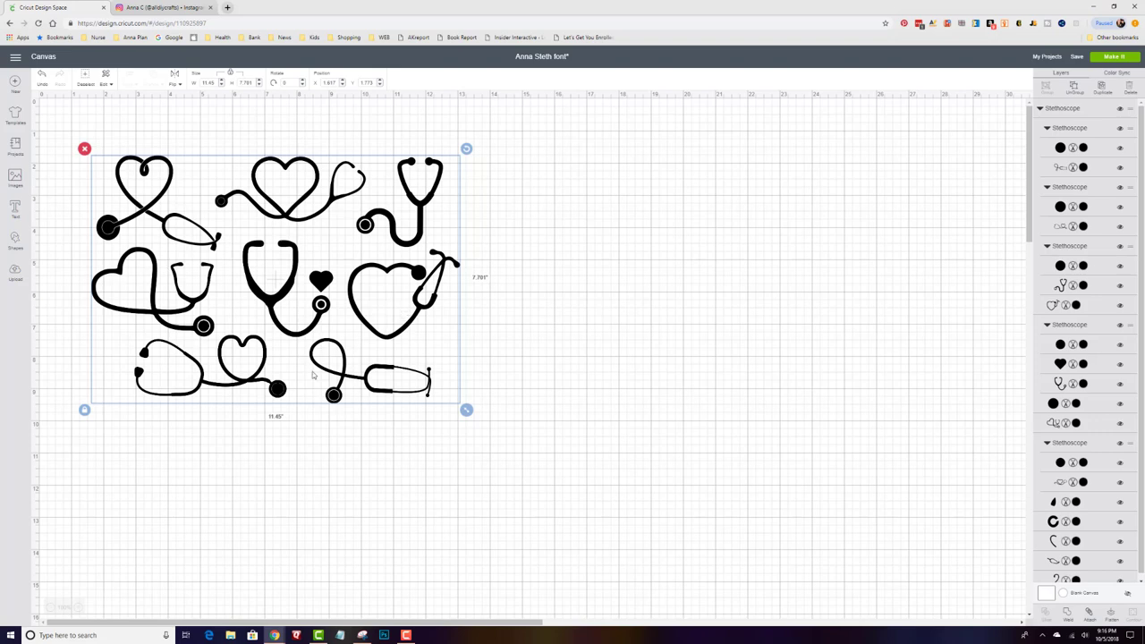
Ungroup the set, set the looped stethoscope aside, and delete all the other stethoscopes.
{"action": "left_click", "coordinate": [1073, 86]}
{"action": "left_click_drag", "start_coordinate": [373, 377], "coordinate": [704, 330]}
{"action": "left_click_drag", "start_coordinate": [68, 118], "coordinate": [462, 475]}
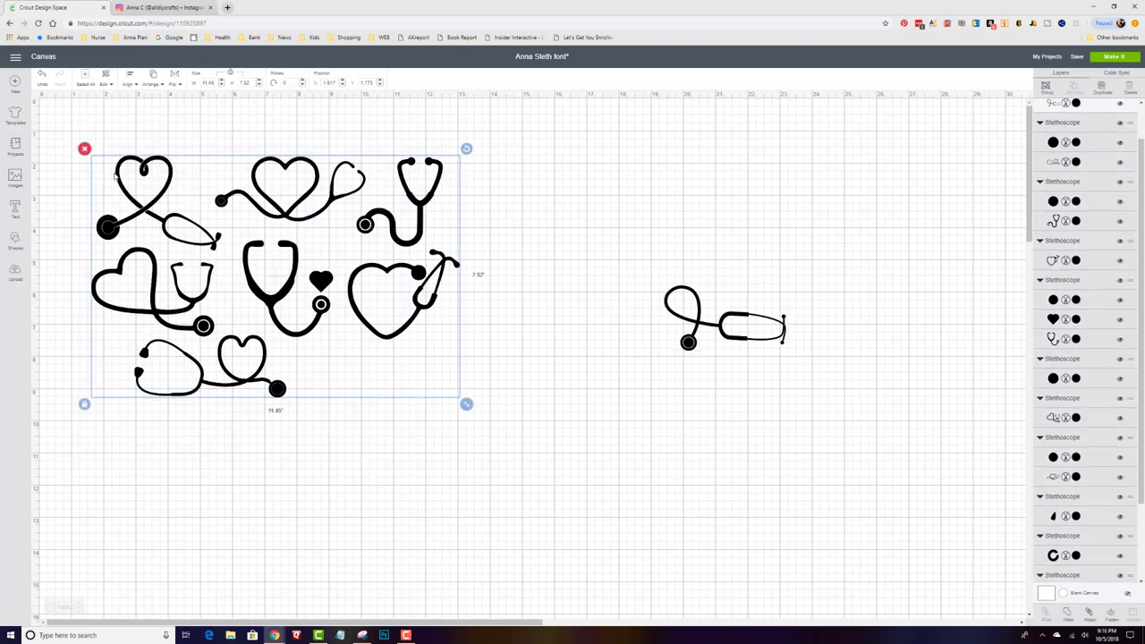
{"action": "left_click", "coordinate": [84, 148]}
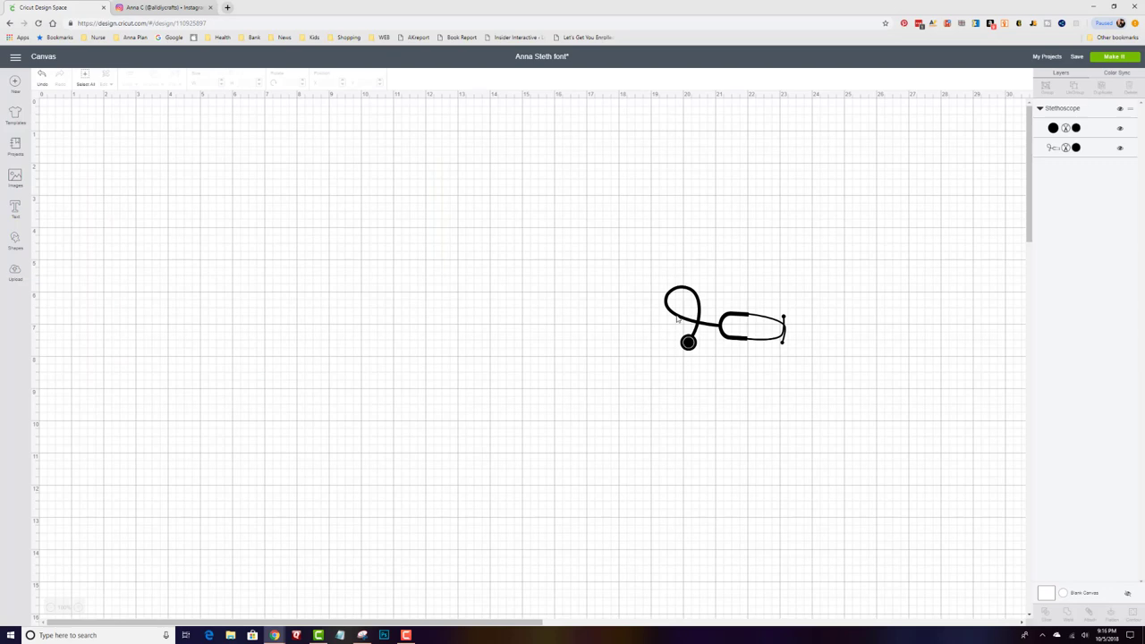
Move the stethoscope to the upper left, tilt it diagonally upright, and enlarge it to 6.531" wide.
{"action": "left_click_drag", "start_coordinate": [677, 319], "coordinate": [126, 236]}
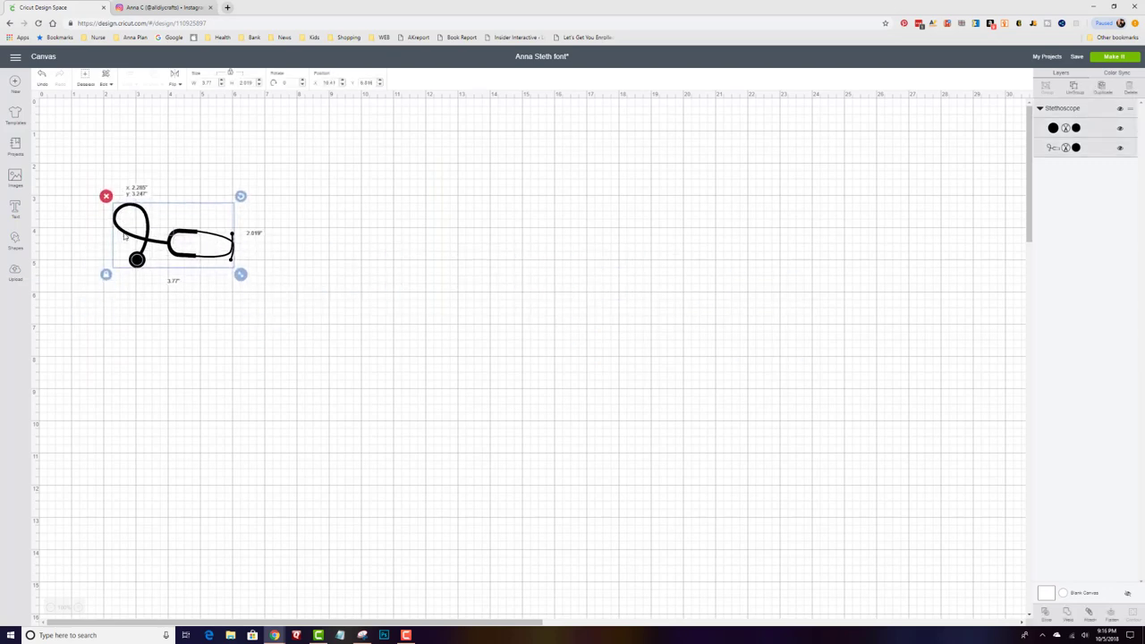
{"action": "left_click_drag", "start_coordinate": [239, 196], "coordinate": [169, 143]}
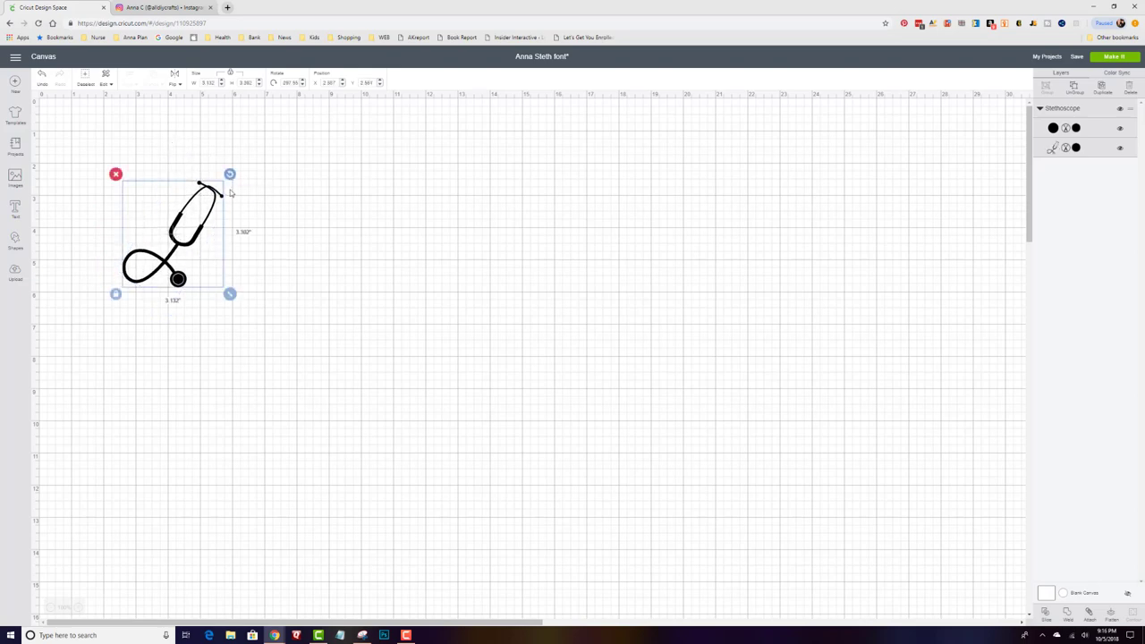
{"action": "left_click_drag", "start_coordinate": [230, 293], "coordinate": [327, 396]}
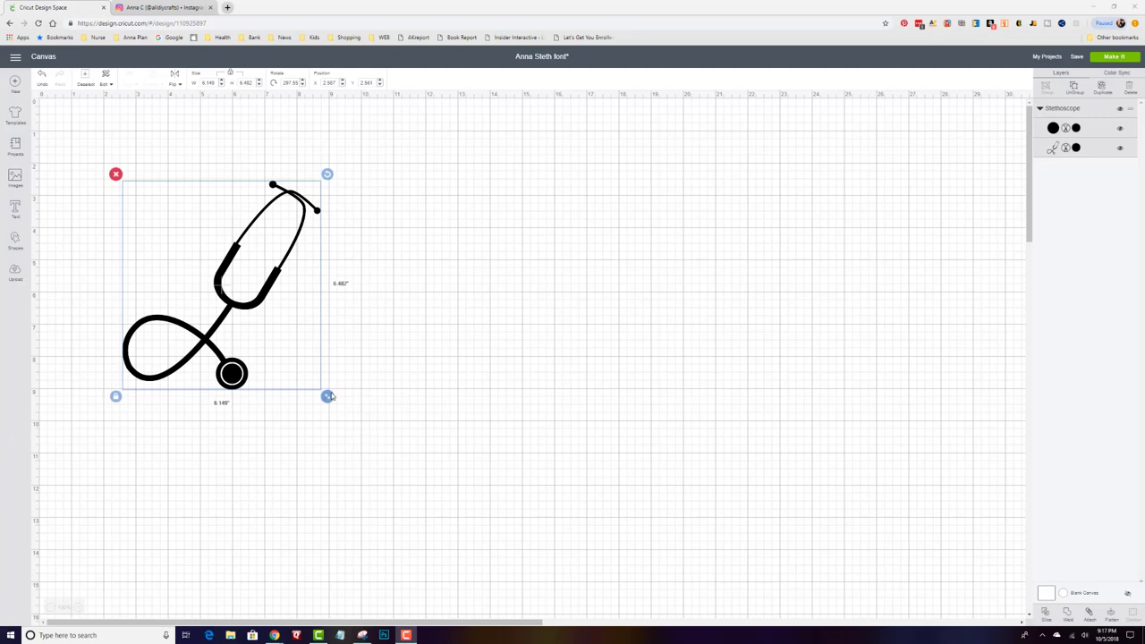
{"action": "left_click_drag", "start_coordinate": [328, 397], "coordinate": [339, 408]}
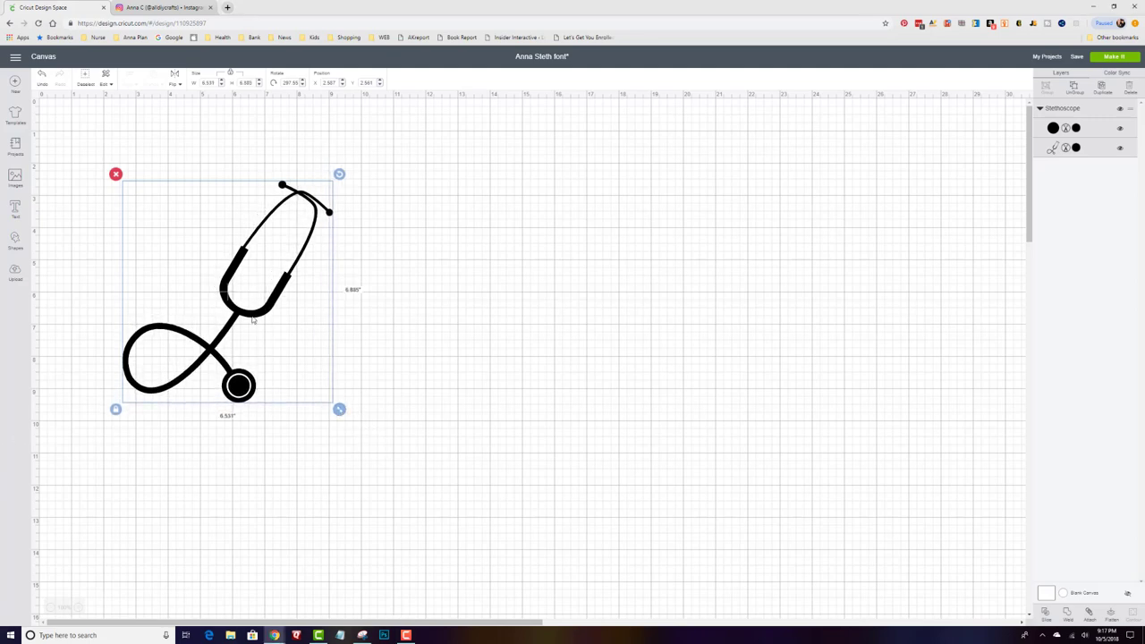
{"action": "left_click_drag", "start_coordinate": [248, 304], "coordinate": [229, 270]}
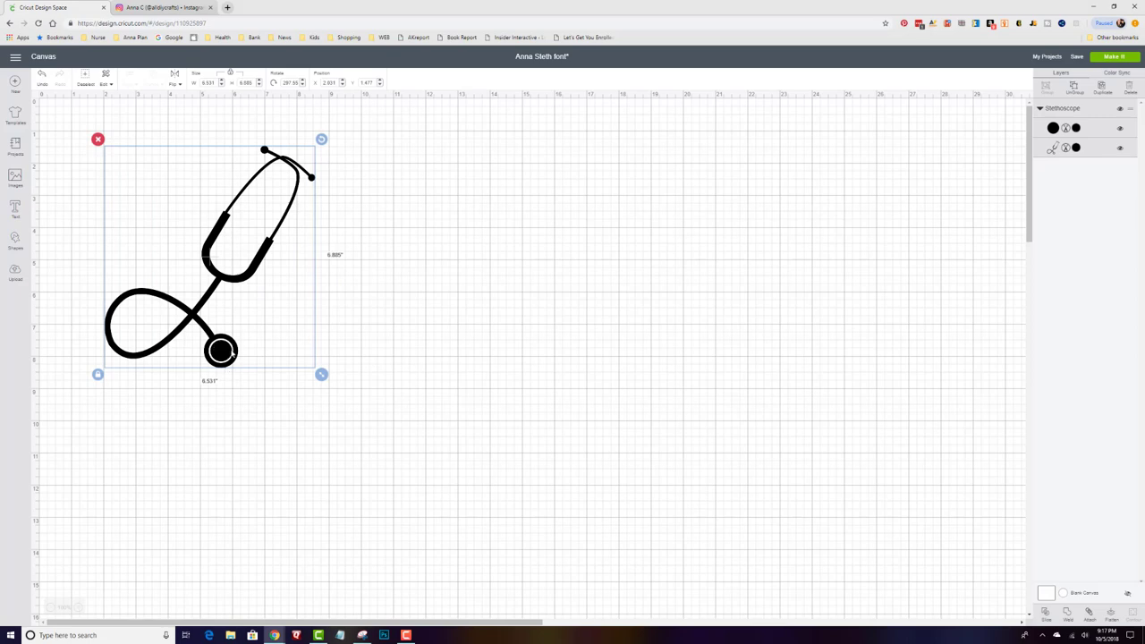
Place a black 0.917" circle over the stethoscope's chest piece.
{"action": "left_click", "coordinate": [396, 378]}
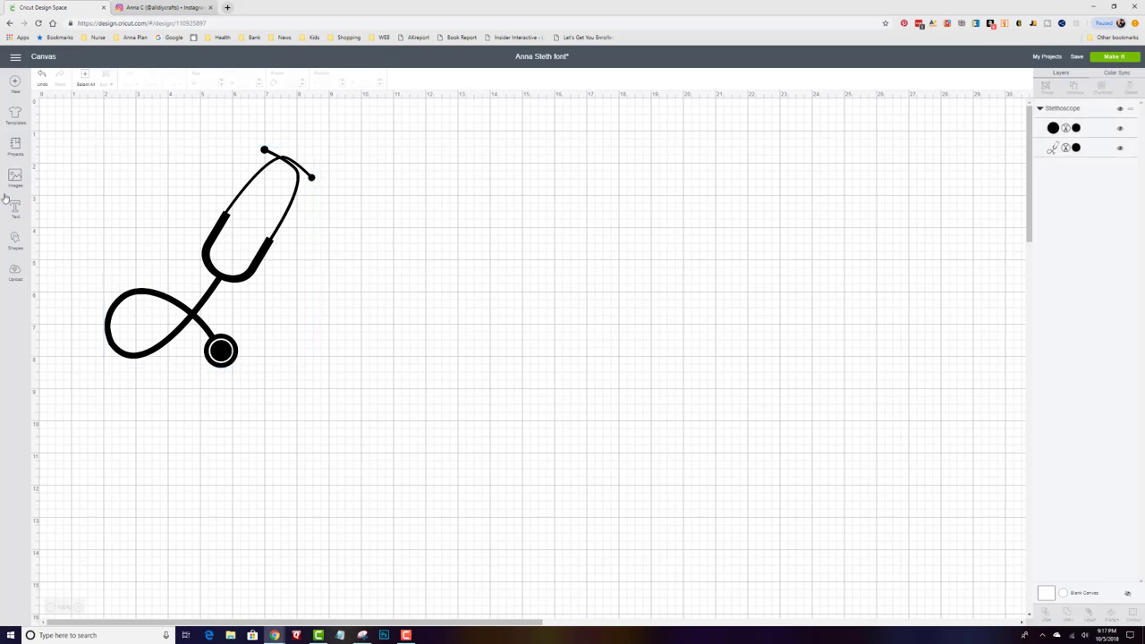
{"action": "left_click", "coordinate": [15, 240]}
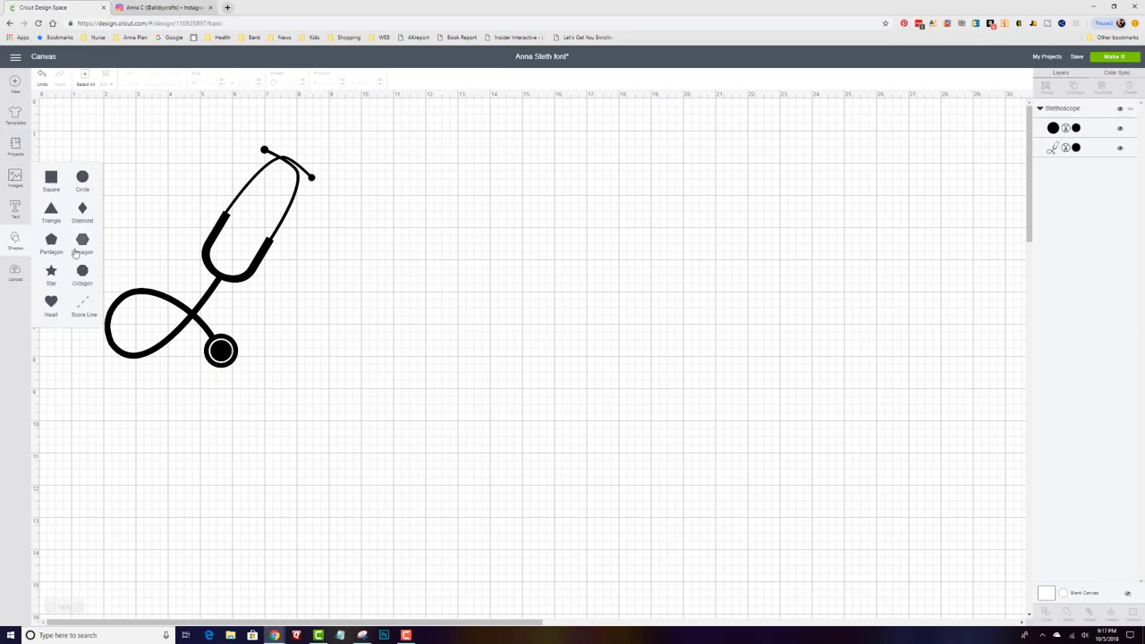
{"action": "left_click", "coordinate": [82, 178]}
{"action": "left_click_drag", "start_coordinate": [208, 266], "coordinate": [230, 395]}
{"action": "left_click_drag", "start_coordinate": [264, 431], "coordinate": [218, 355]}
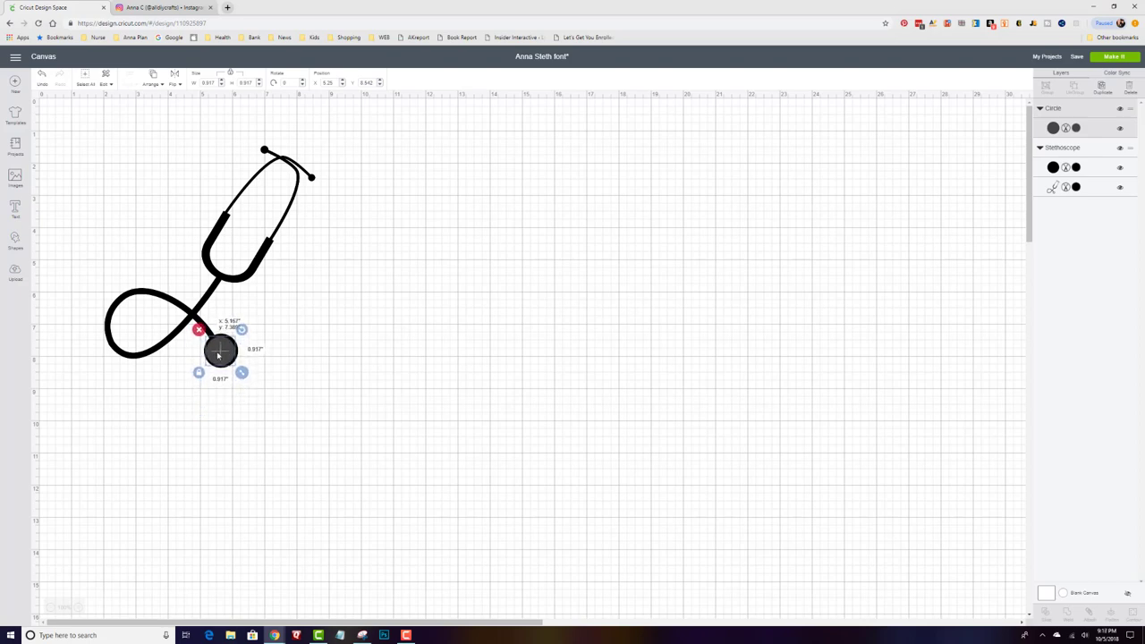
{"action": "left_click", "coordinate": [1052, 129]}
{"action": "left_click", "coordinate": [941, 144]}
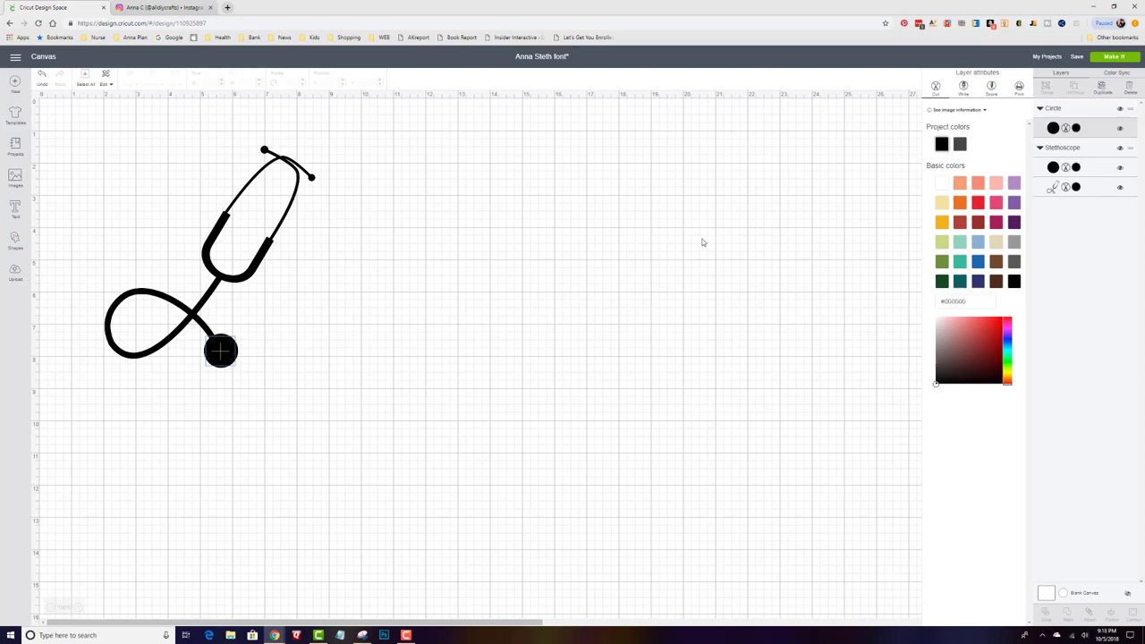
Select everything and weld the stethoscope and circle into a single Weld Result.
{"action": "left_click", "coordinate": [409, 370]}
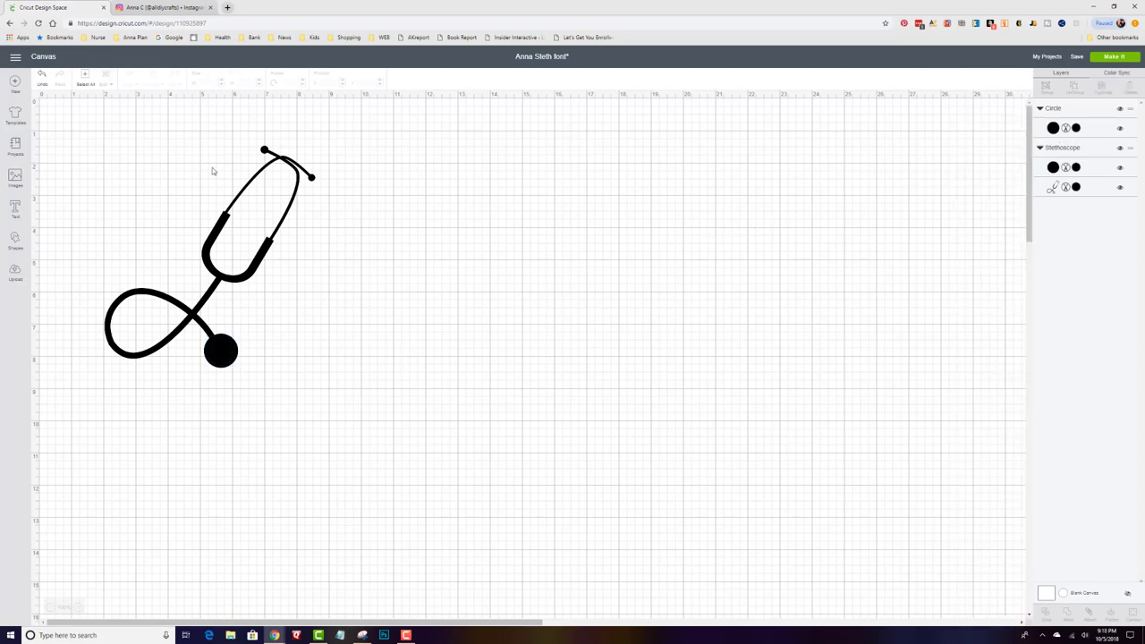
{"action": "left_click", "coordinate": [83, 78]}
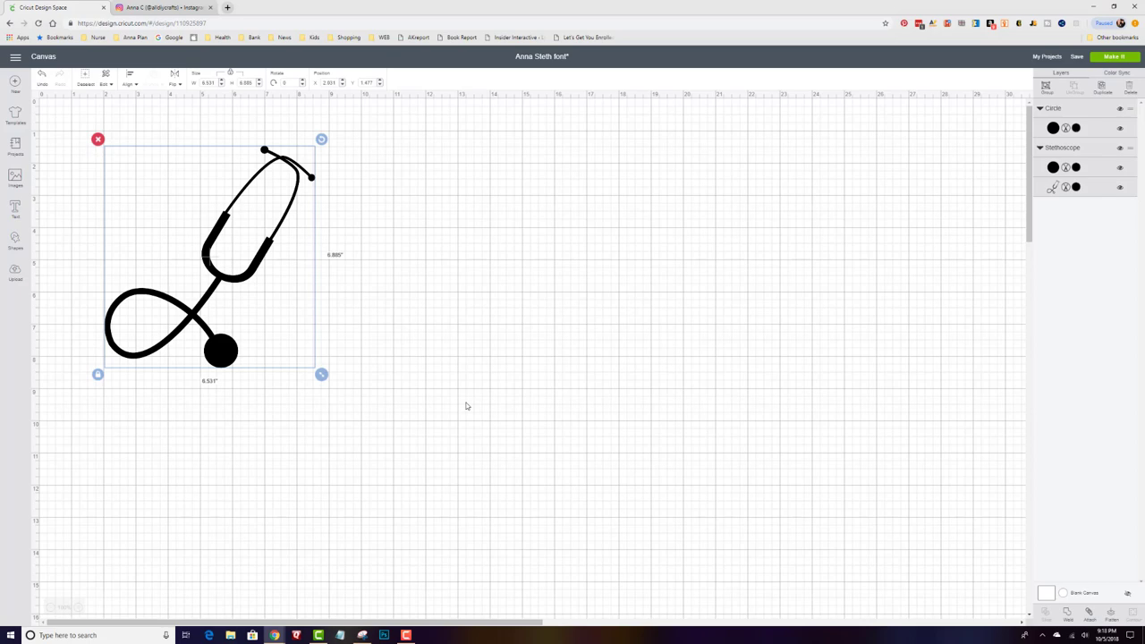
{"action": "left_click", "coordinate": [1066, 615]}
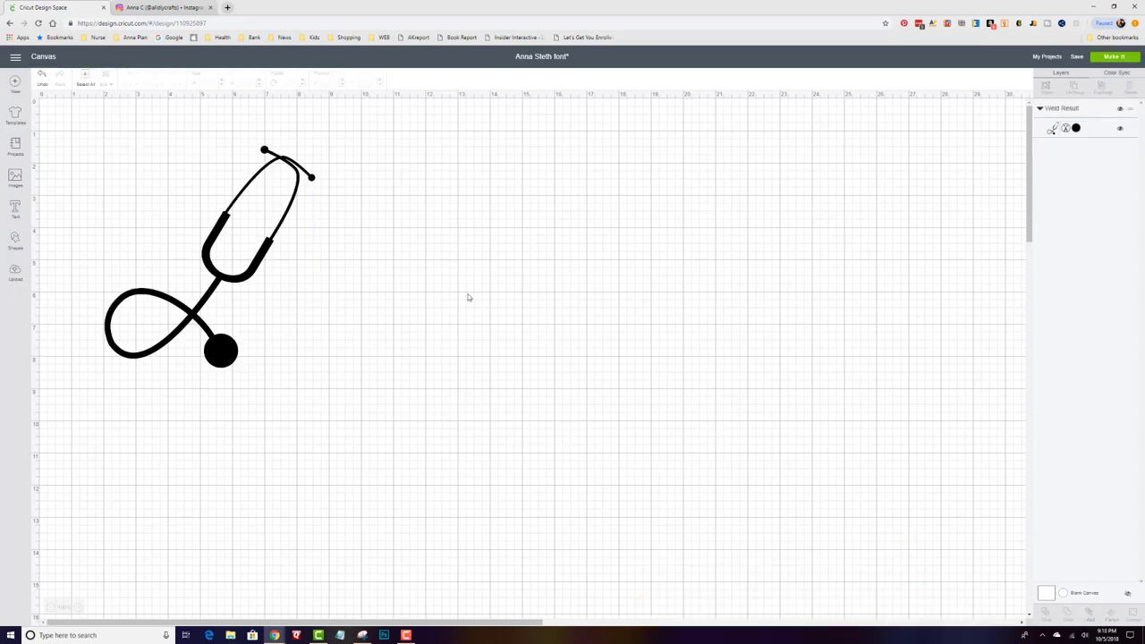
Enlarge the welded stethoscope to about 8.375" wide and shift it slightly right.
{"action": "left_click", "coordinate": [238, 360]}
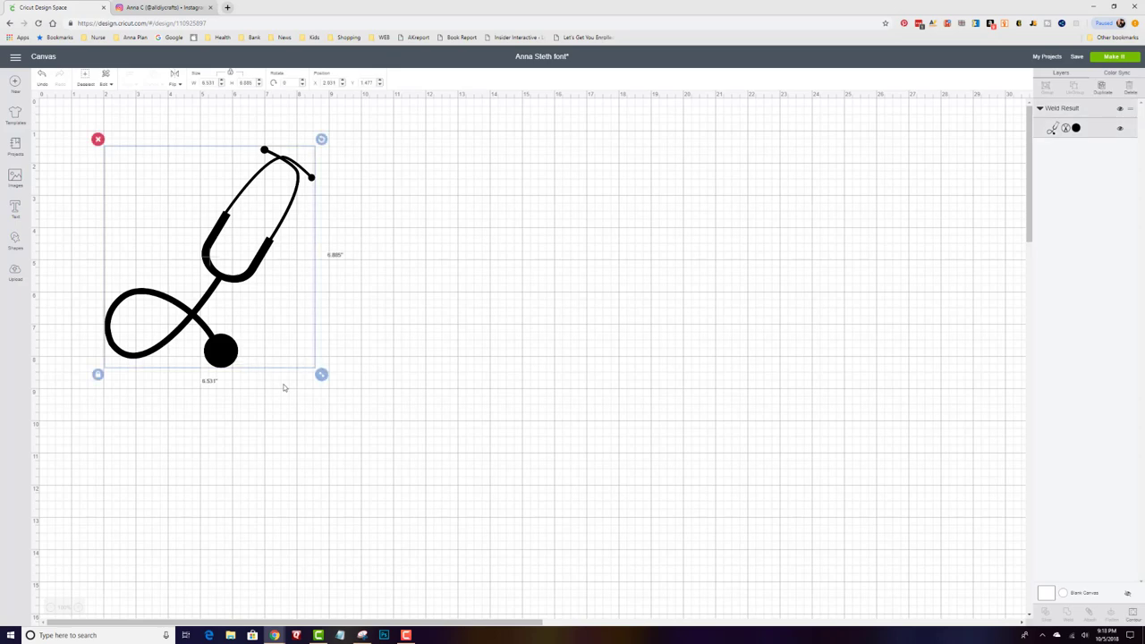
{"action": "left_click_drag", "start_coordinate": [321, 376], "coordinate": [376, 441]}
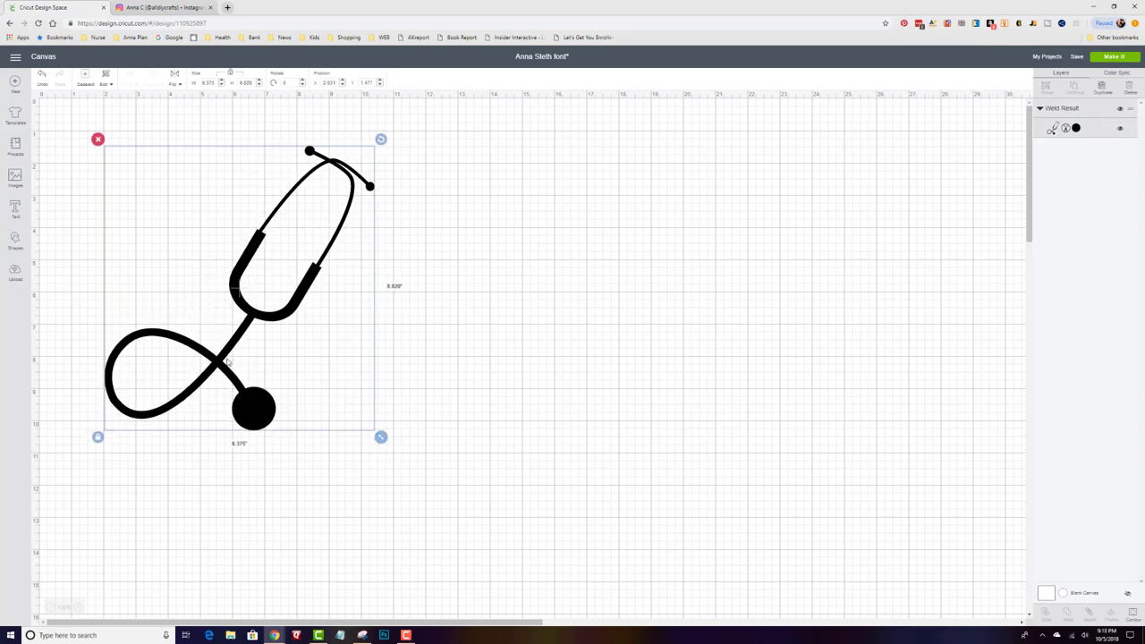
{"action": "left_click_drag", "start_coordinate": [222, 359], "coordinate": [257, 356]}
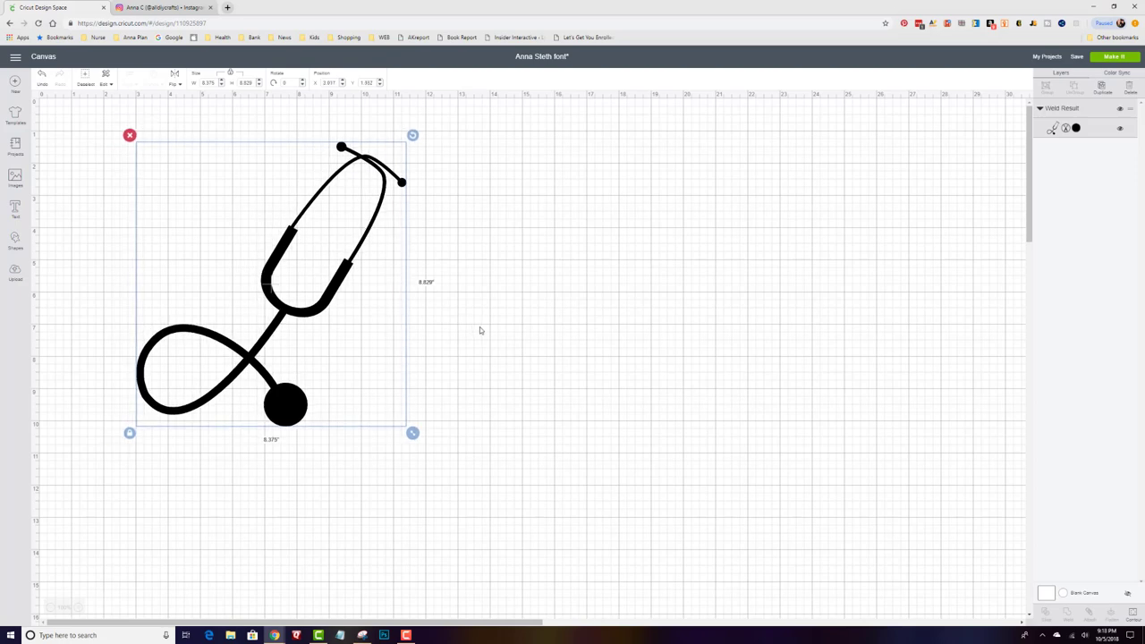
Add a square over the stethoscope's loop and place a duplicate of it off to the right.
{"action": "left_click", "coordinate": [15, 241]}
{"action": "left_click", "coordinate": [70, 364]}
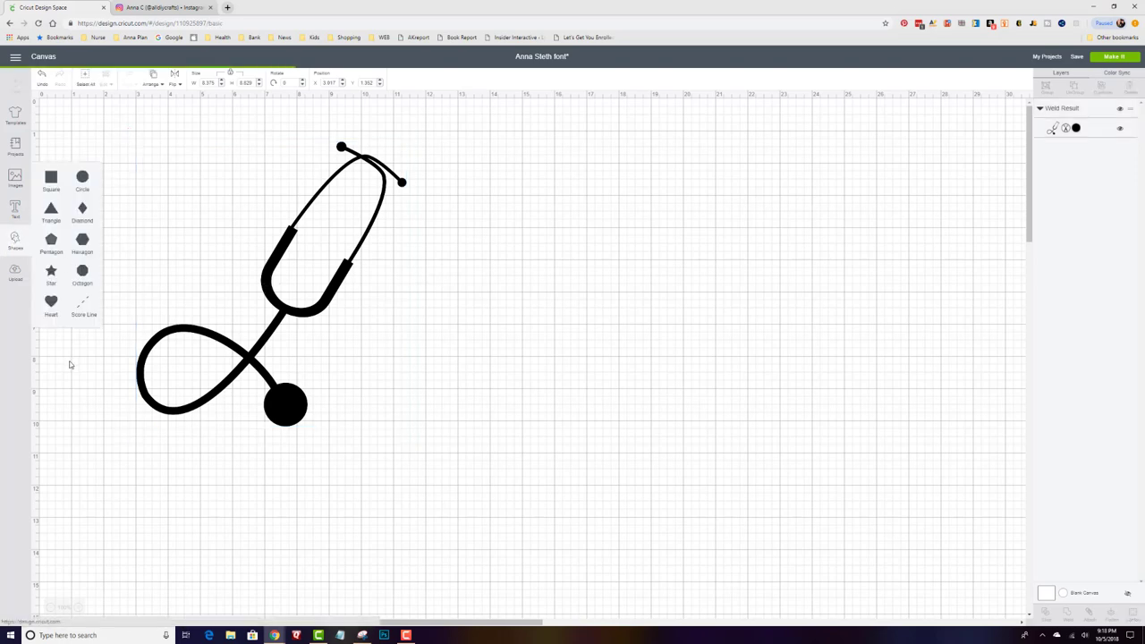
{"action": "left_click", "coordinate": [51, 179]}
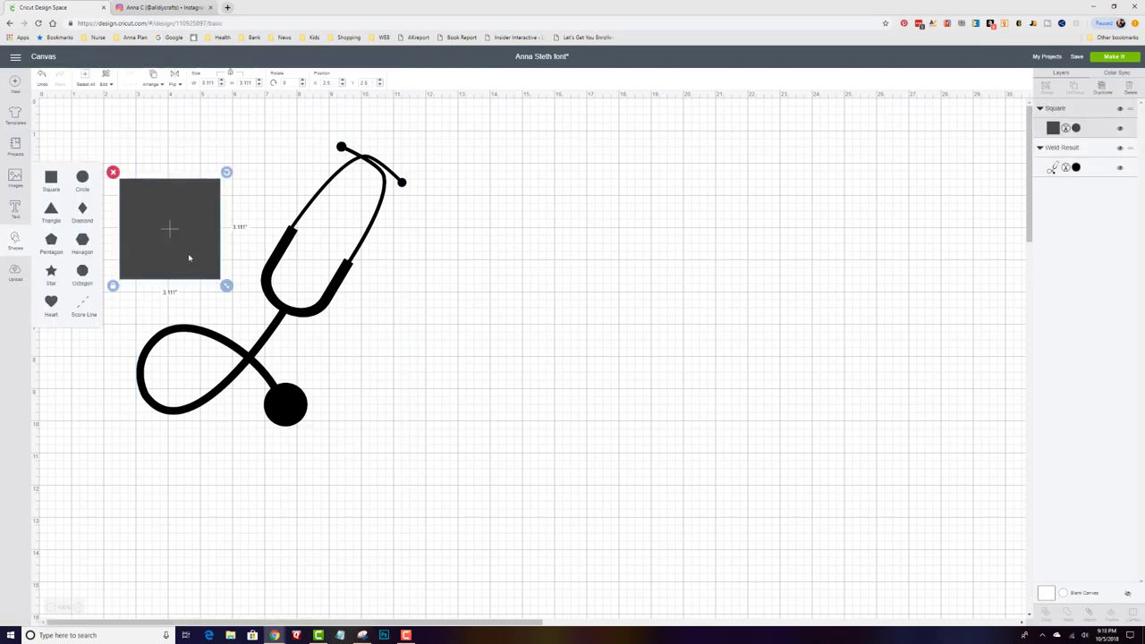
{"action": "left_click_drag", "start_coordinate": [188, 258], "coordinate": [199, 349]}
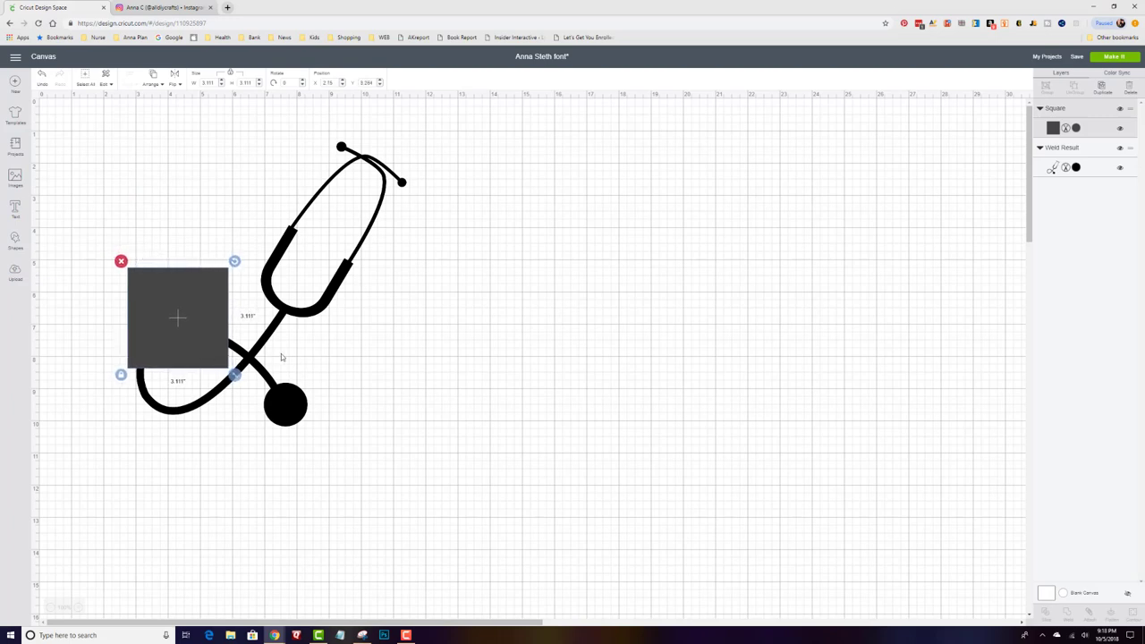
{"action": "right_click", "coordinate": [217, 323]}
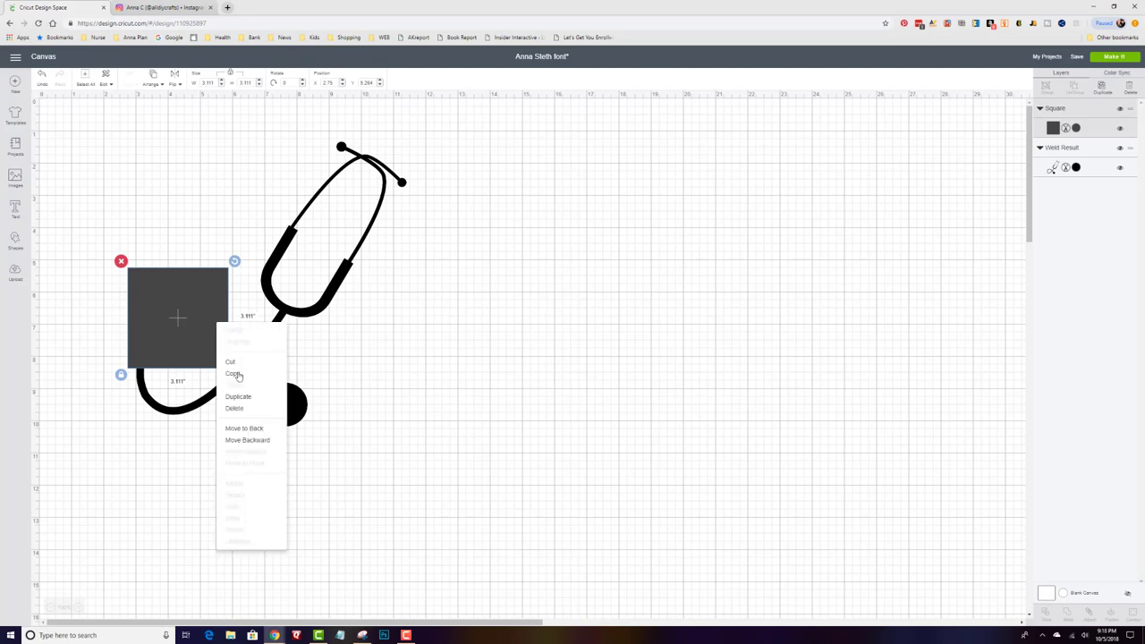
{"action": "left_click", "coordinate": [238, 397]}
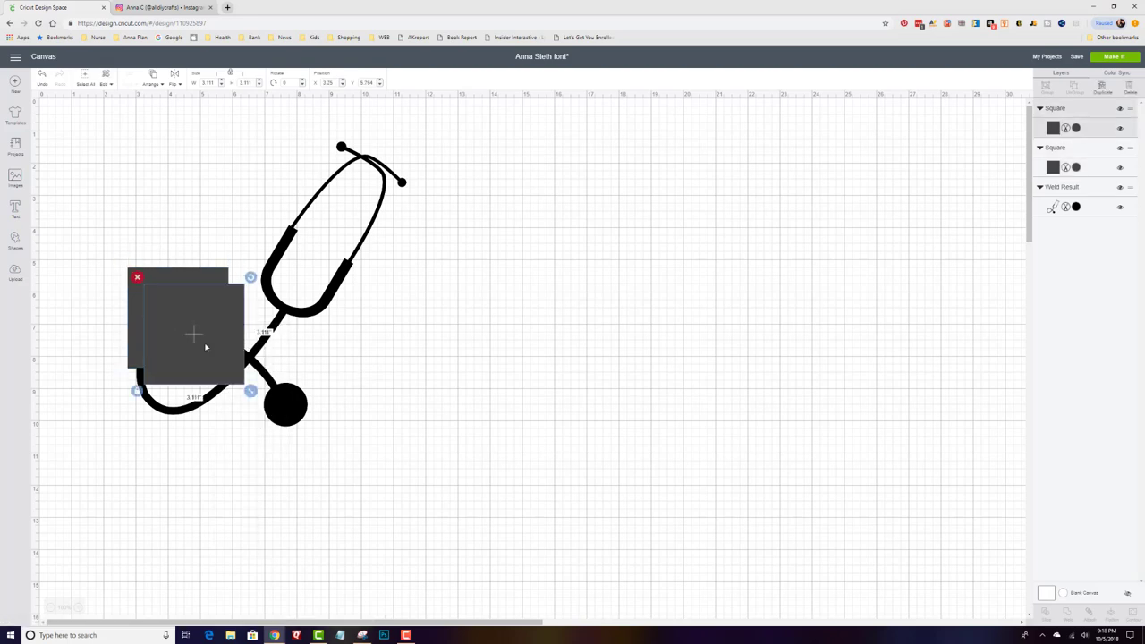
{"action": "left_click_drag", "start_coordinate": [199, 332], "coordinate": [656, 306]}
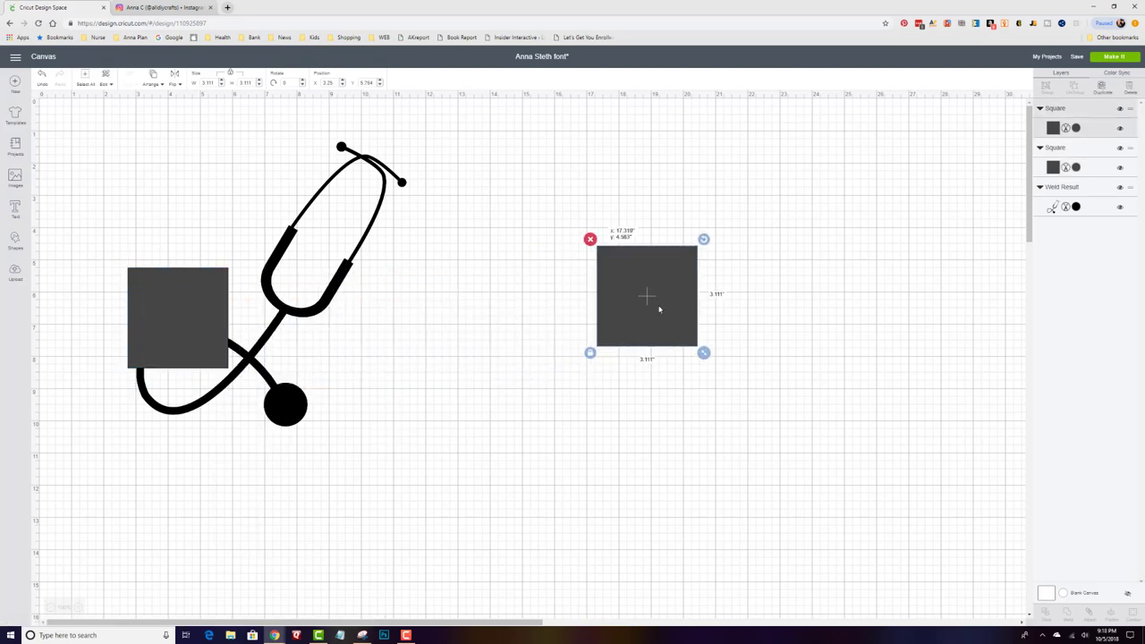
Weld the left square onto the stethoscope and nudge the result slightly left.
{"action": "left_click", "coordinate": [183, 351]}
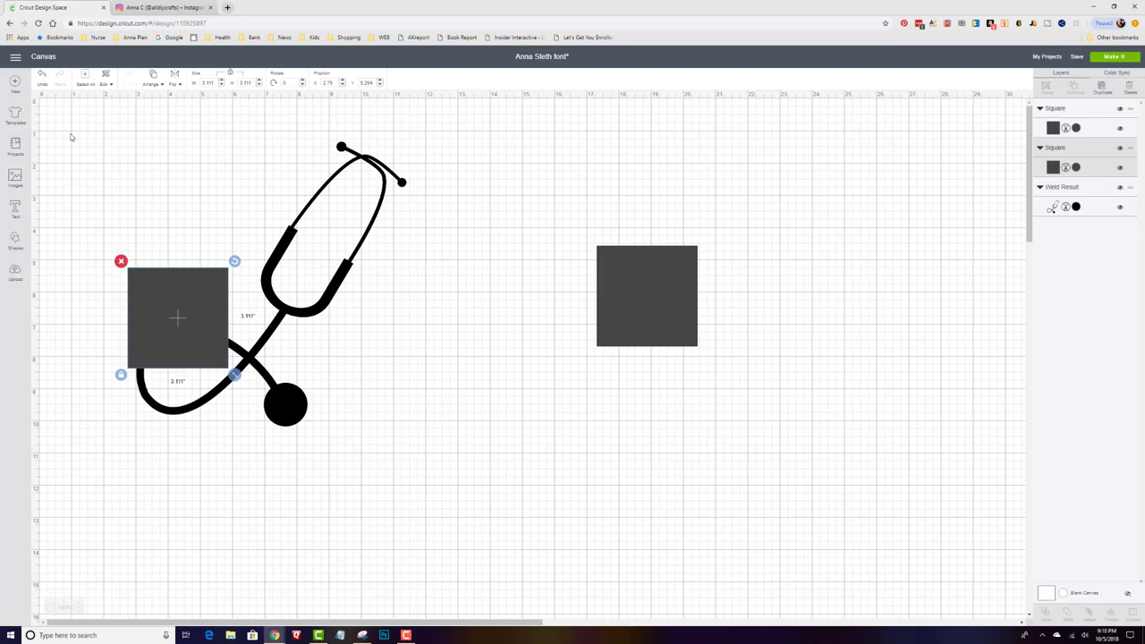
{"action": "left_click_drag", "start_coordinate": [63, 113], "coordinate": [408, 463]}
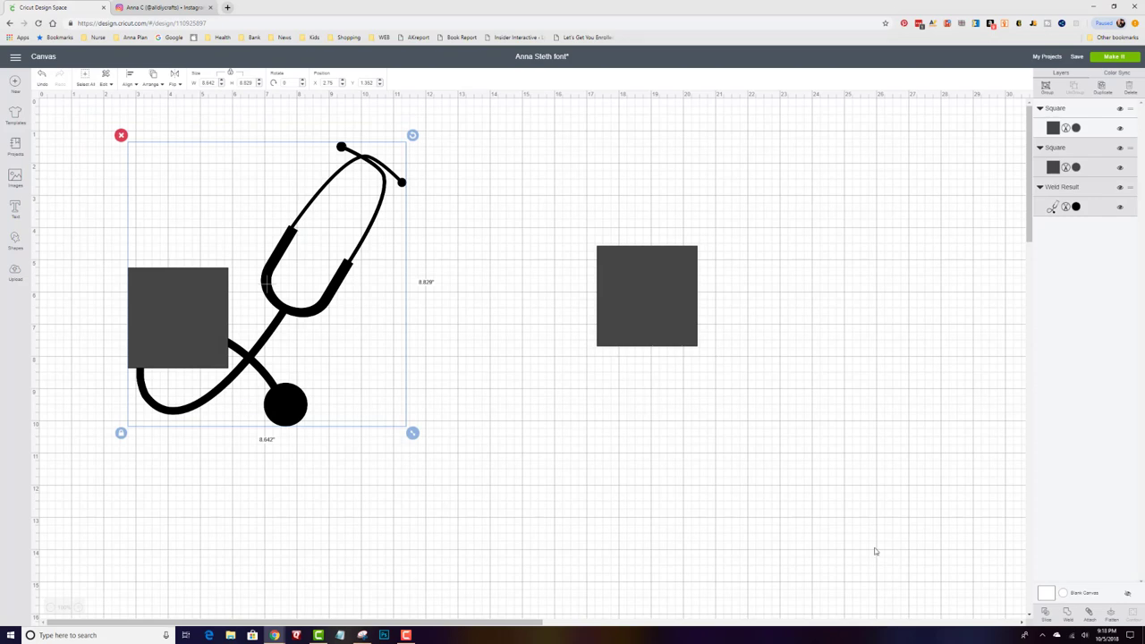
{"action": "left_click", "coordinate": [1067, 616]}
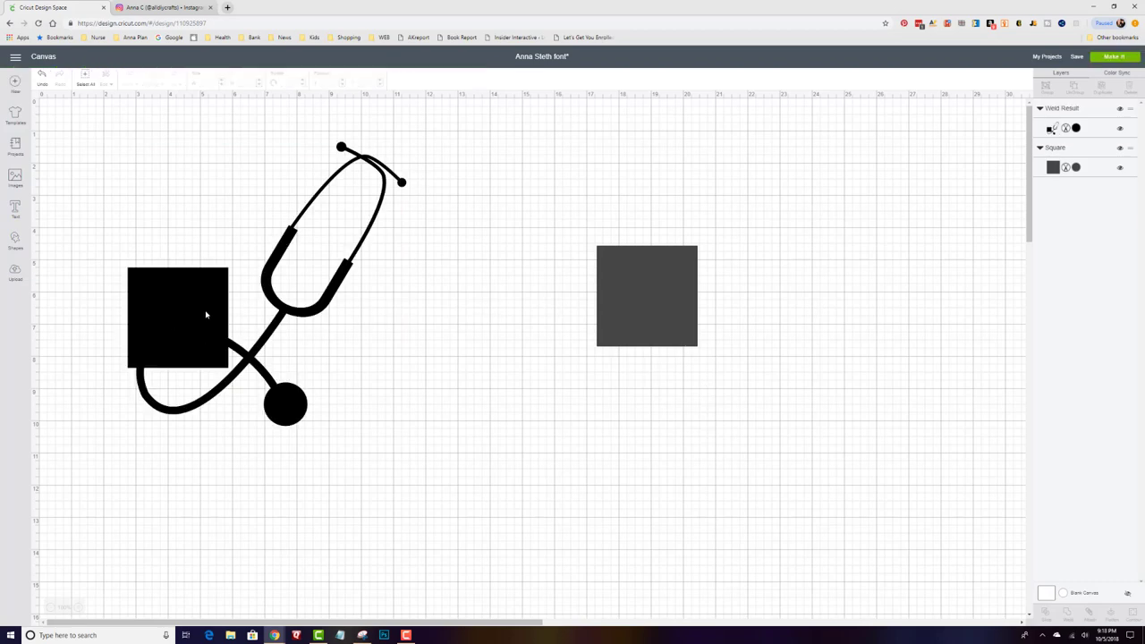
{"action": "mouse_move", "coordinate": [207, 313]}
{"action": "left_mouse_down"}
{"action": "mouse_move", "coordinate": [205, 285]}
{"action": "mouse_move", "coordinate": [196, 320]}
{"action": "left_mouse_up"}
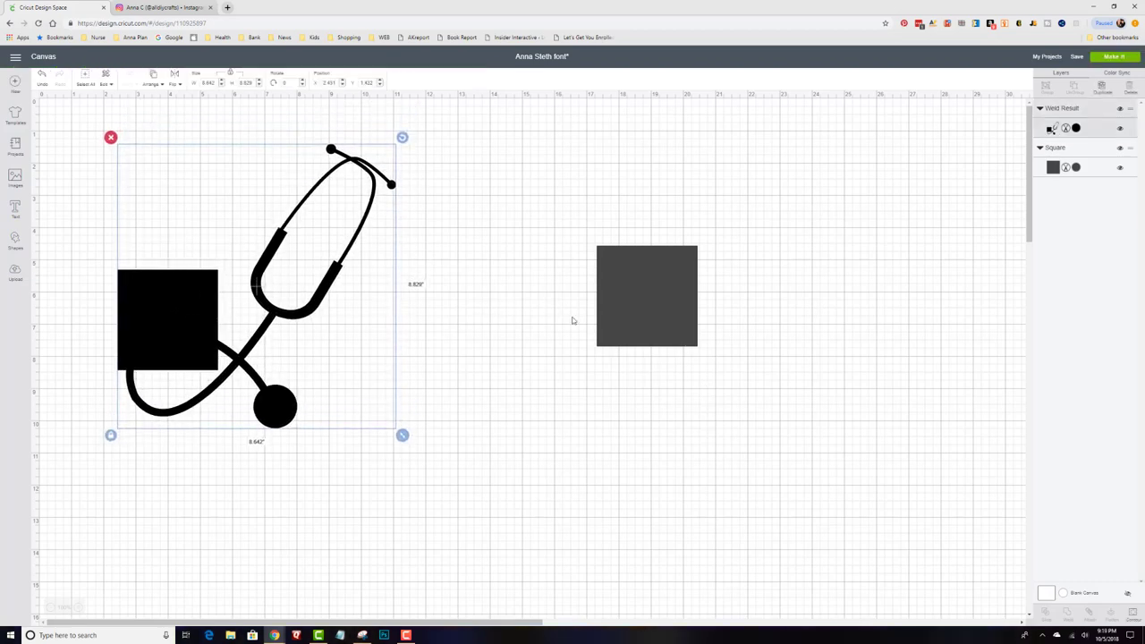
Align the grey square exactly over the black square and bring it to the front.
{"action": "left_click", "coordinate": [631, 316]}
{"action": "left_click_drag", "start_coordinate": [624, 323], "coordinate": [158, 340]}
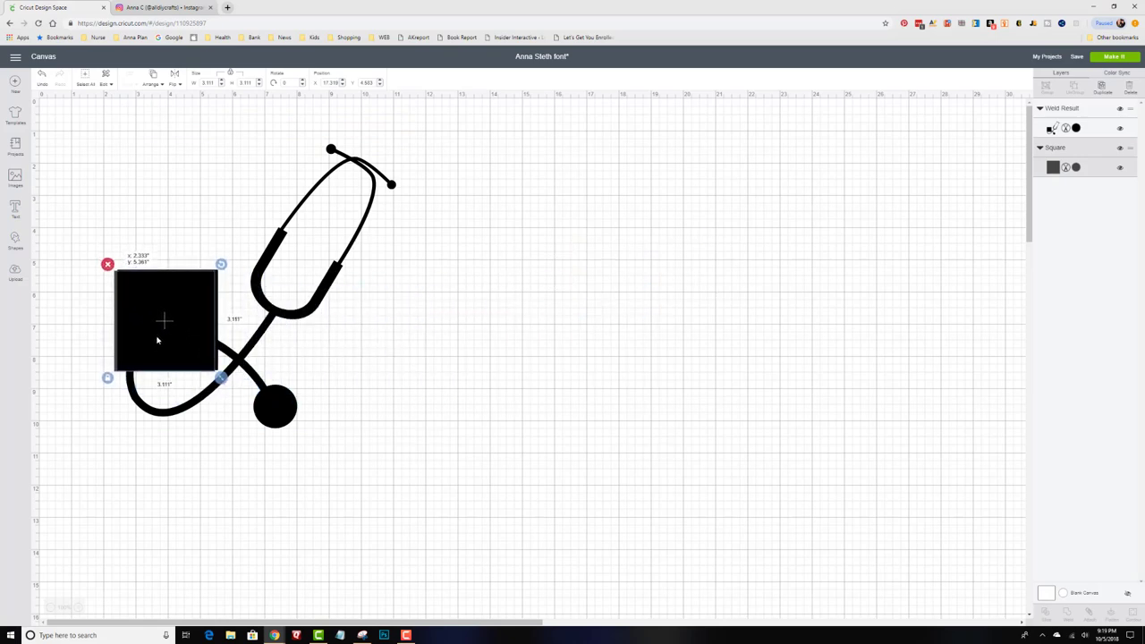
{"action": "left_click_drag", "start_coordinate": [220, 375], "coordinate": [184, 350]}
{"action": "right_click", "coordinate": [196, 362]}
{"action": "left_click", "coordinate": [223, 474]}
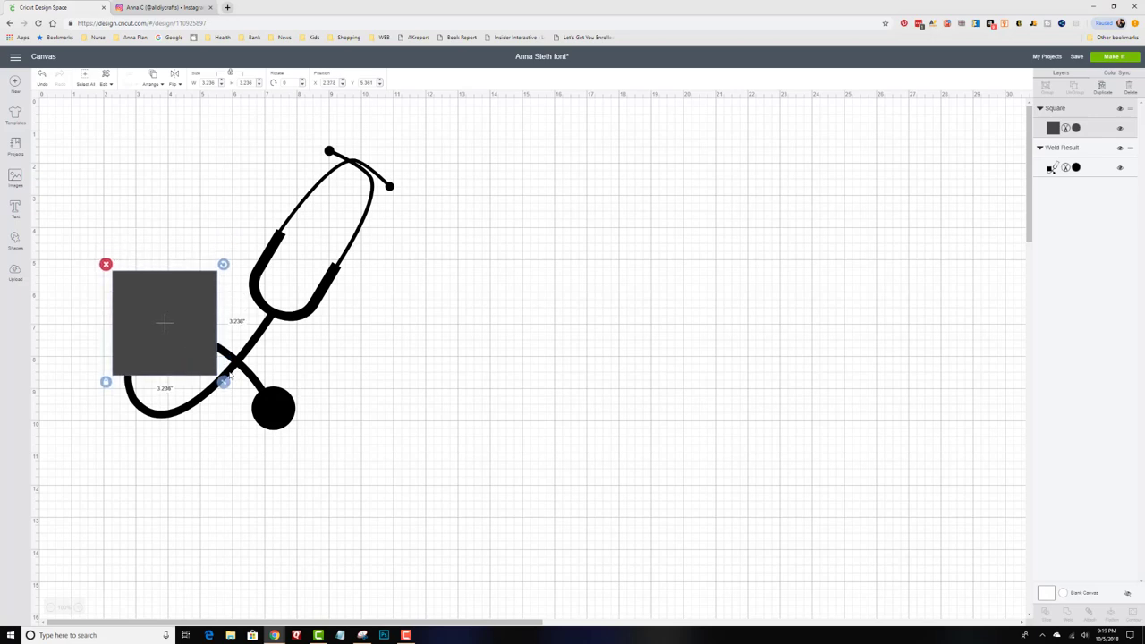
Slice the square out of the stethoscope and pull the grey, white and black pieces aside.
{"action": "left_click", "coordinate": [87, 78]}
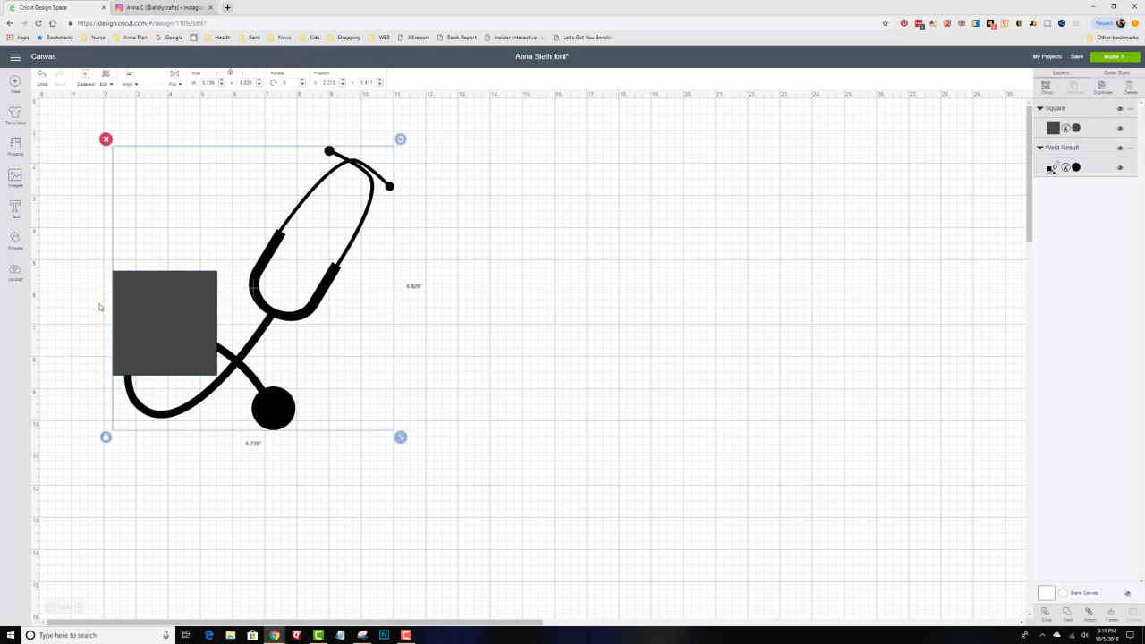
{"action": "left_click", "coordinate": [1044, 612]}
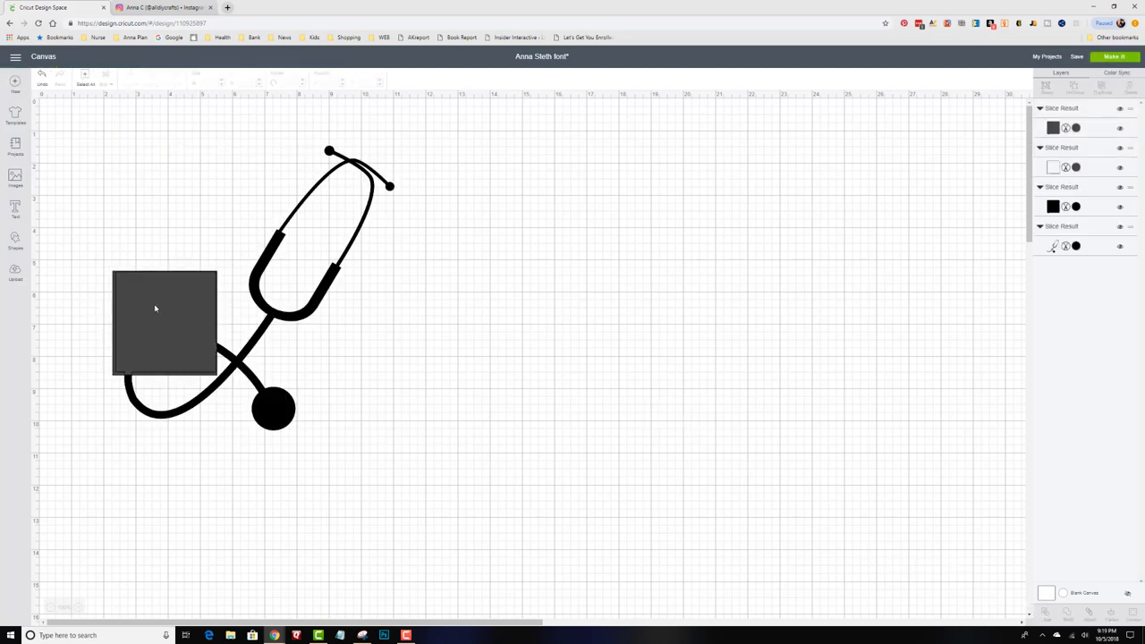
{"action": "left_click_drag", "start_coordinate": [155, 309], "coordinate": [617, 343]}
{"action": "left_click_drag", "start_coordinate": [158, 334], "coordinate": [818, 383]}
{"action": "left_click_drag", "start_coordinate": [213, 347], "coordinate": [758, 411]}
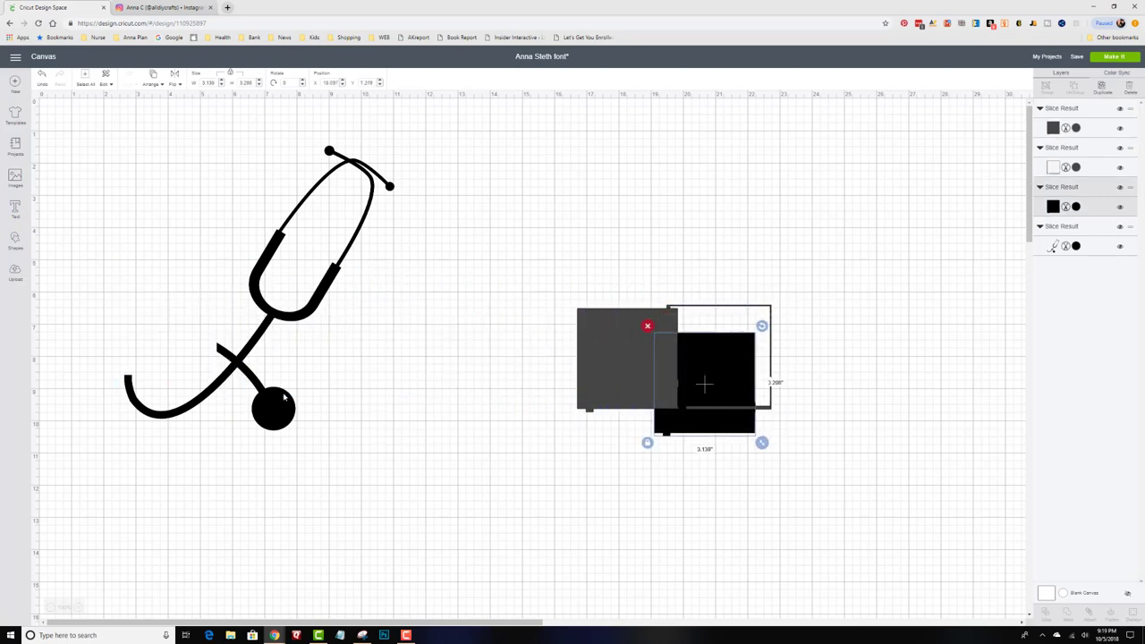
Delete the leftover black, grey and white square pieces, leaving only the Slice Result.
{"action": "left_click", "coordinate": [647, 326]}
{"action": "left_click", "coordinate": [586, 322]}
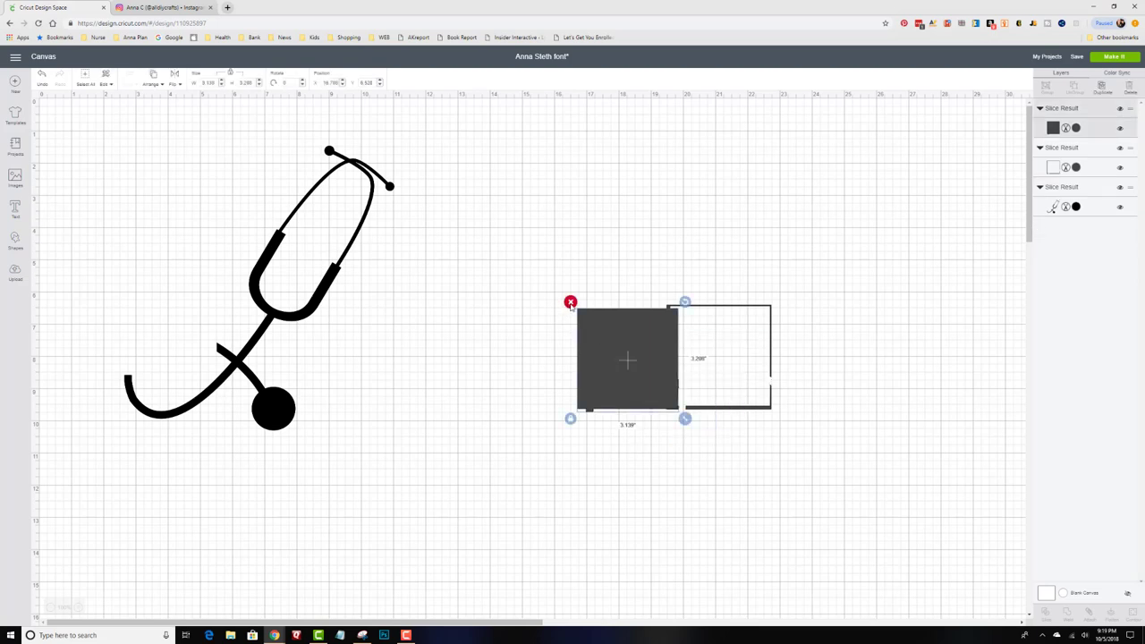
{"action": "left_click", "coordinate": [570, 302]}
{"action": "left_click", "coordinate": [715, 332]}
{"action": "left_click", "coordinate": [660, 299]}
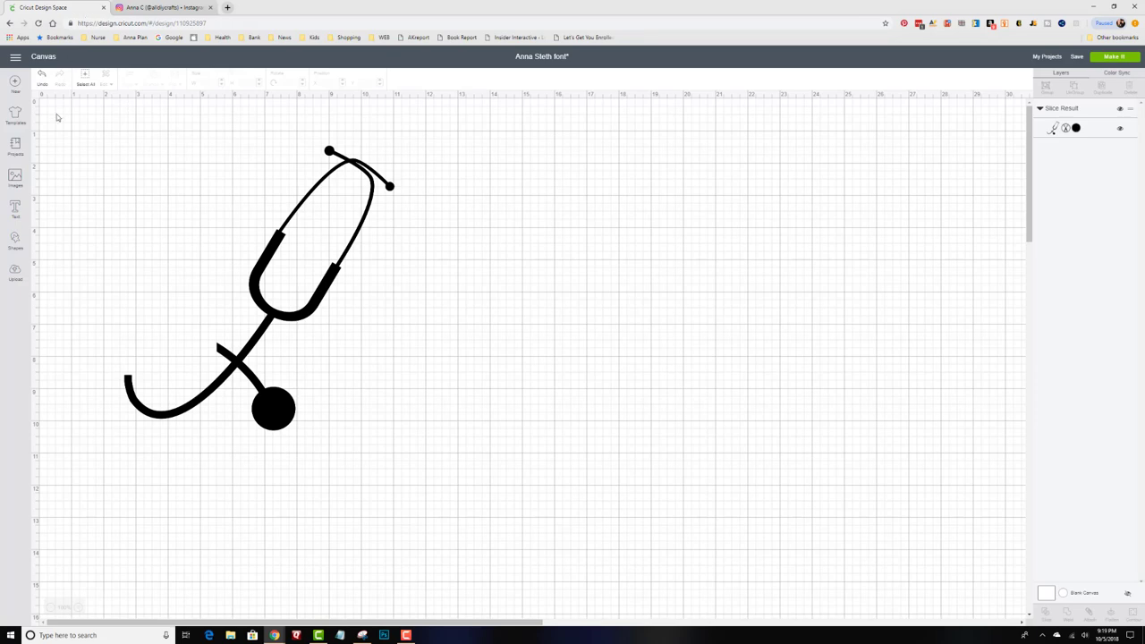
Add the name as Hestina script text below the stethoscope.
{"action": "left_click", "coordinate": [15, 209]}
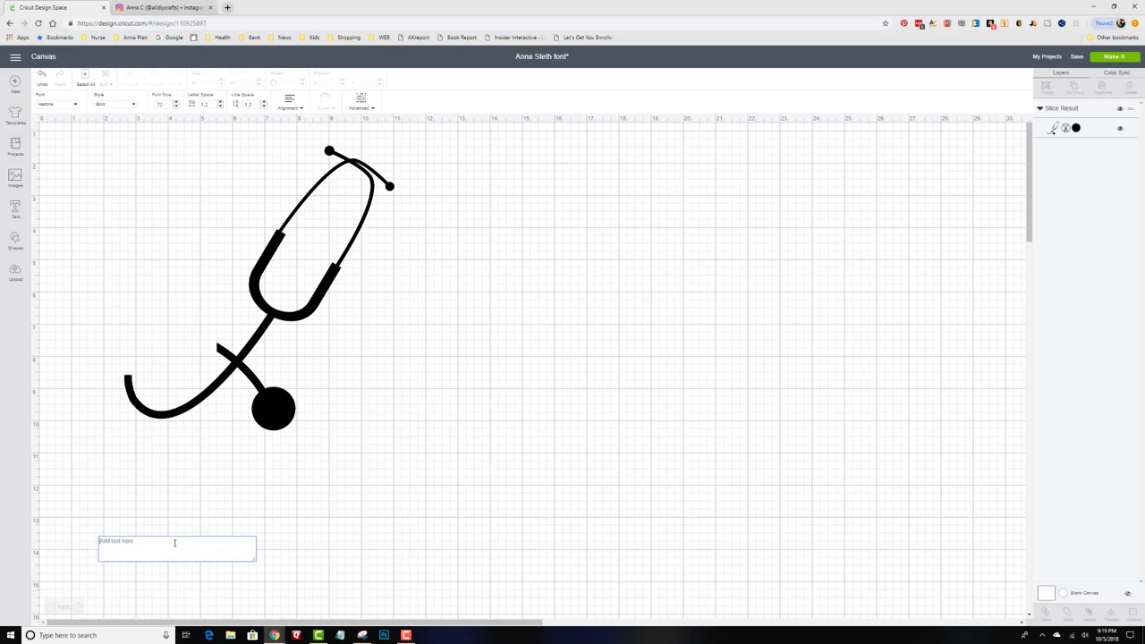
{"action": "type", "text": "Anna"}
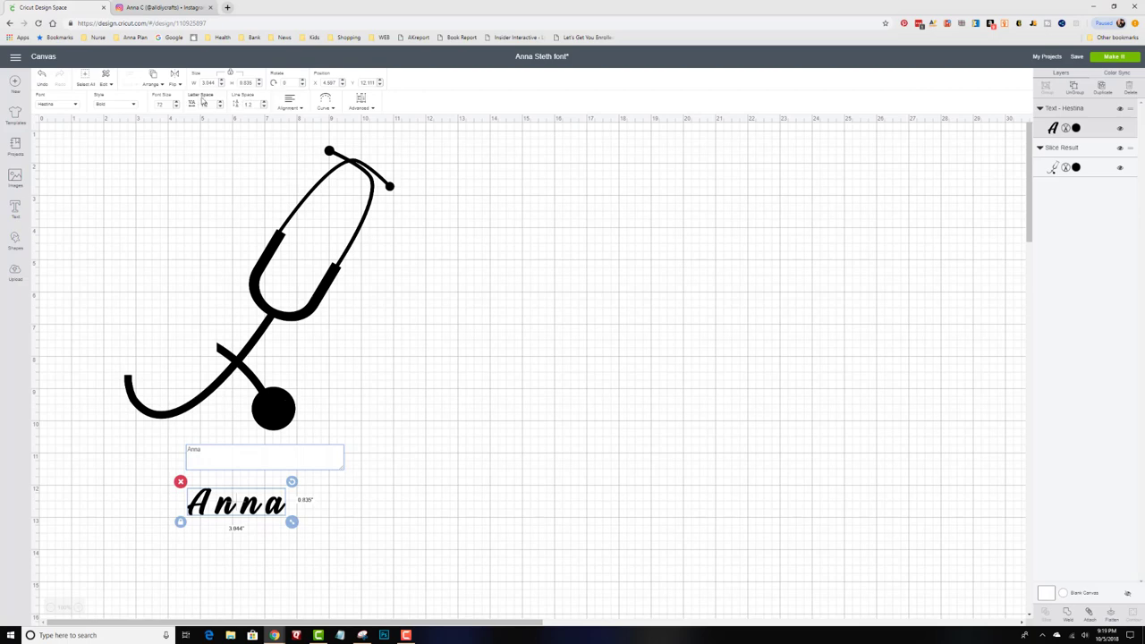
{"action": "left_click", "coordinate": [220, 107]}
Tighten the name's letter spacing to -1.
{"action": "left_click", "coordinate": [220, 107]}
{"action": "left_click", "coordinate": [220, 106]}
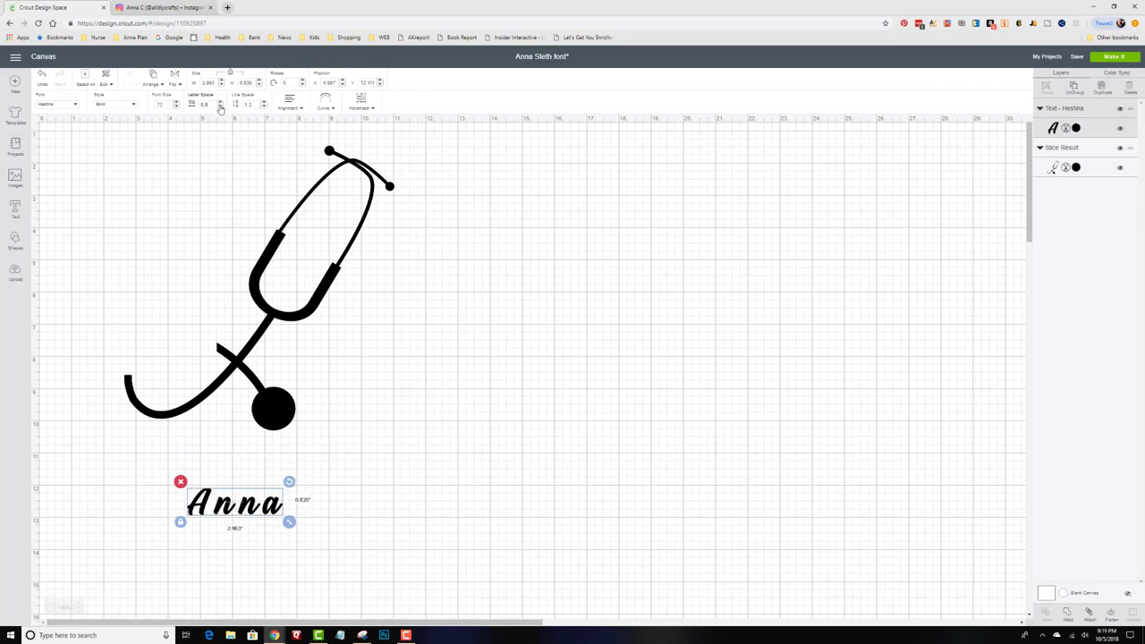
{"action": "left_click", "coordinate": [220, 106]}
{"action": "left_click", "coordinate": [220, 106]}
{"action": "left_click", "coordinate": [220, 107]}
{"action": "left_click", "coordinate": [220, 107]}
{"action": "left_click", "coordinate": [220, 106]}
{"action": "left_click", "coordinate": [220, 106]}
{"action": "left_click", "coordinate": [220, 106]}
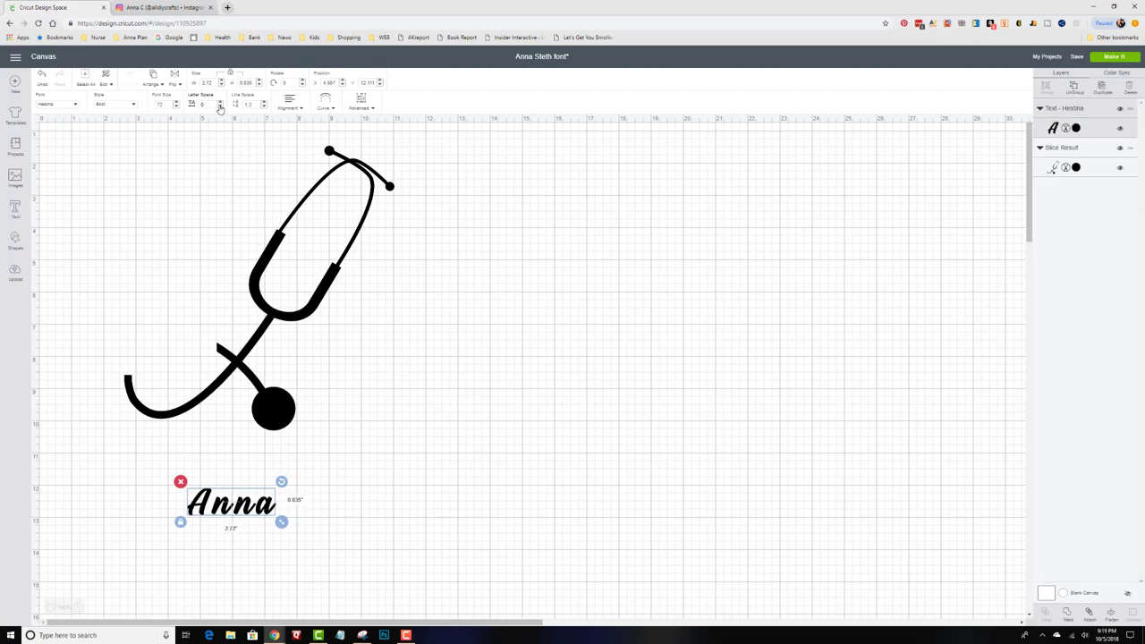
{"action": "left_click", "coordinate": [220, 106]}
{"action": "left_click", "coordinate": [220, 106]}
{"action": "left_click", "coordinate": [220, 107]}
{"action": "left_click", "coordinate": [220, 107]}
{"action": "left_click", "coordinate": [219, 105]}
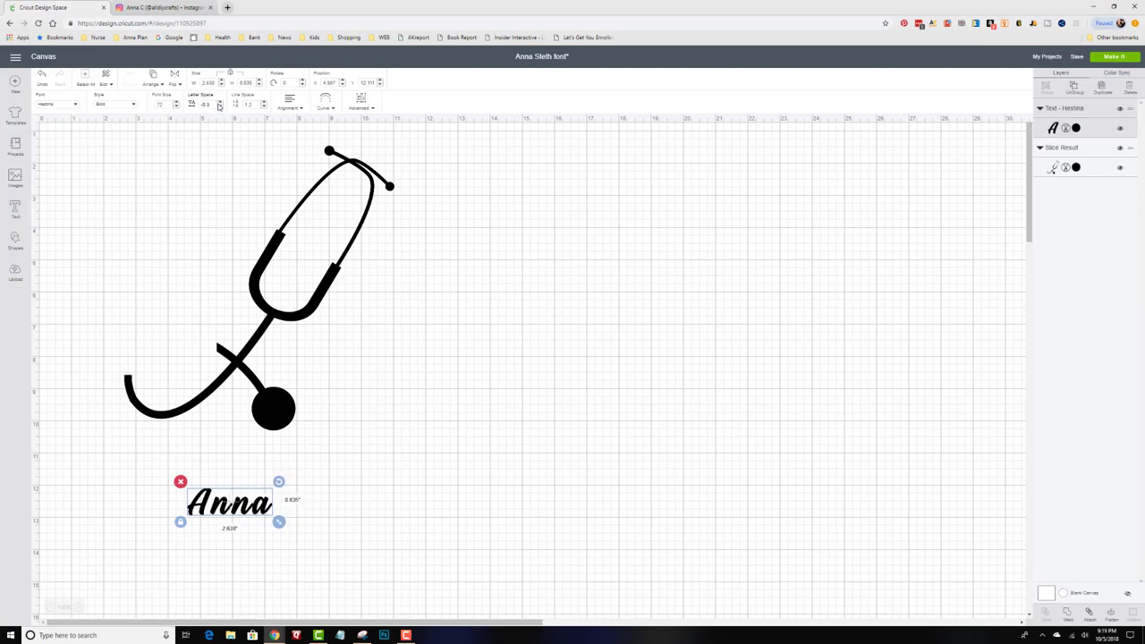
{"action": "left_click", "coordinate": [219, 104]}
{"action": "left_click", "coordinate": [219, 104]}
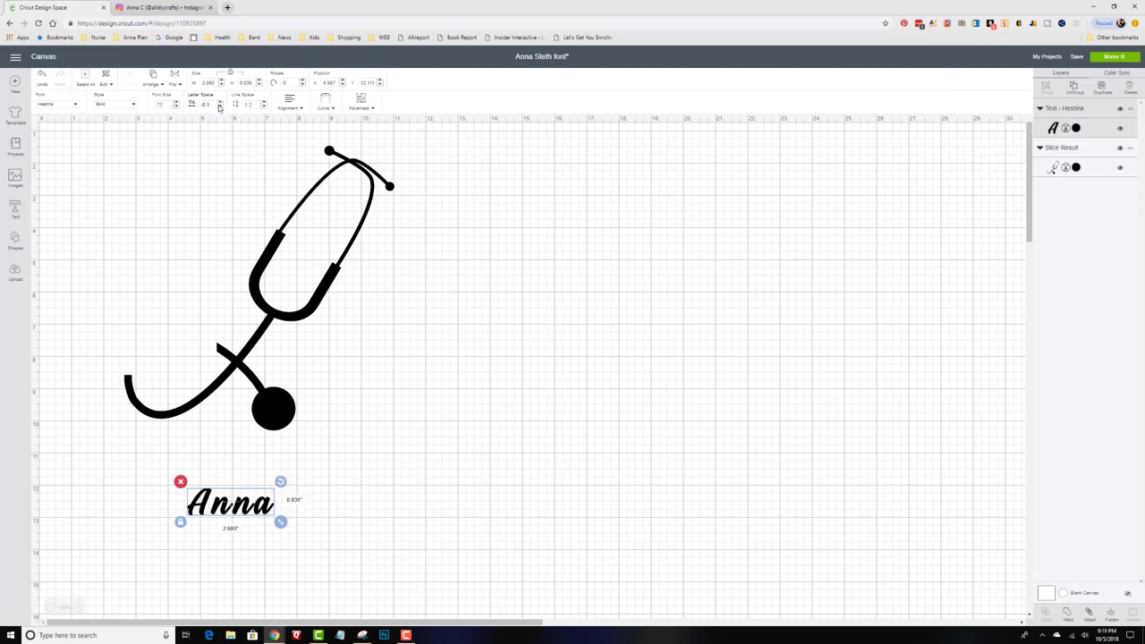
{"action": "left_click", "coordinate": [219, 106]}
{"action": "left_click", "coordinate": [219, 106]}
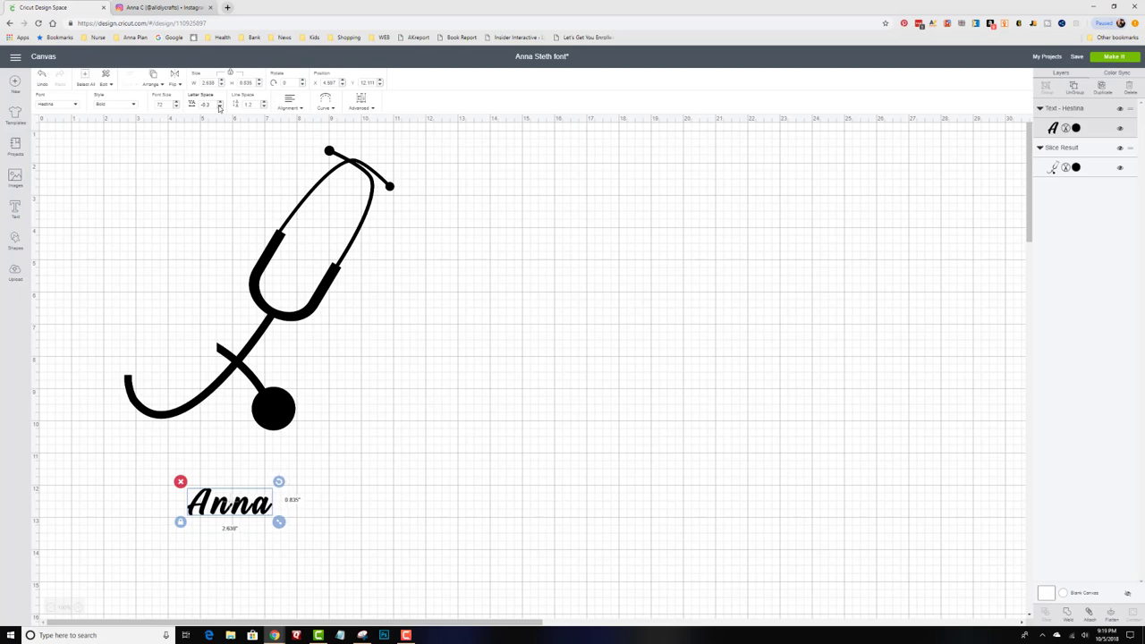
{"action": "left_click", "coordinate": [219, 106]}
{"action": "left_click", "coordinate": [219, 107]}
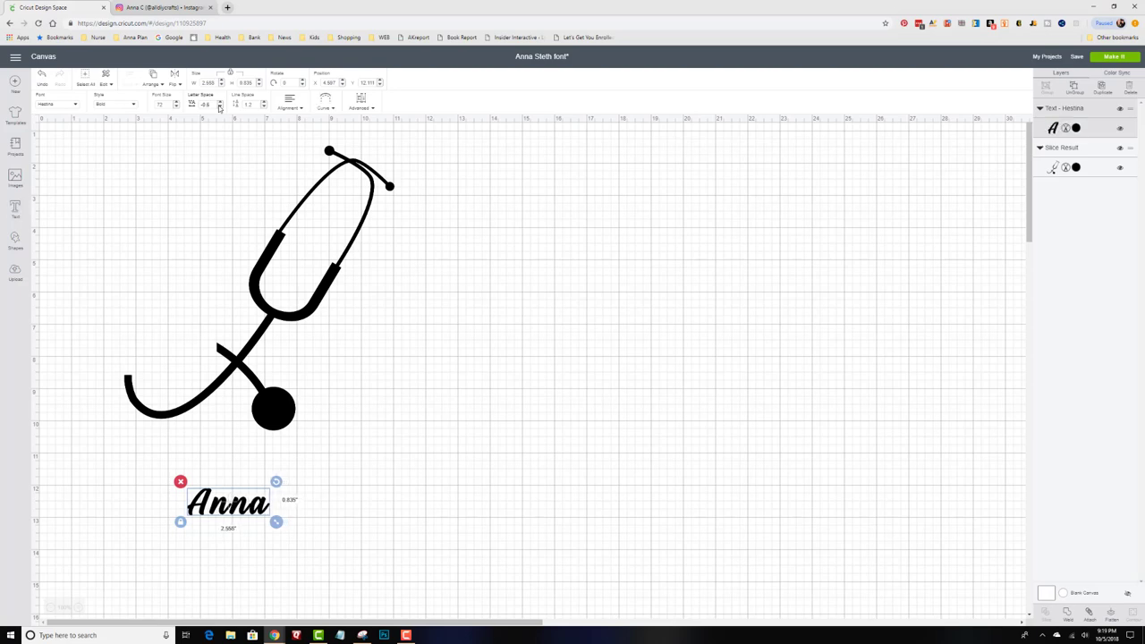
{"action": "left_click", "coordinate": [219, 106]}
{"action": "left_click", "coordinate": [220, 107]}
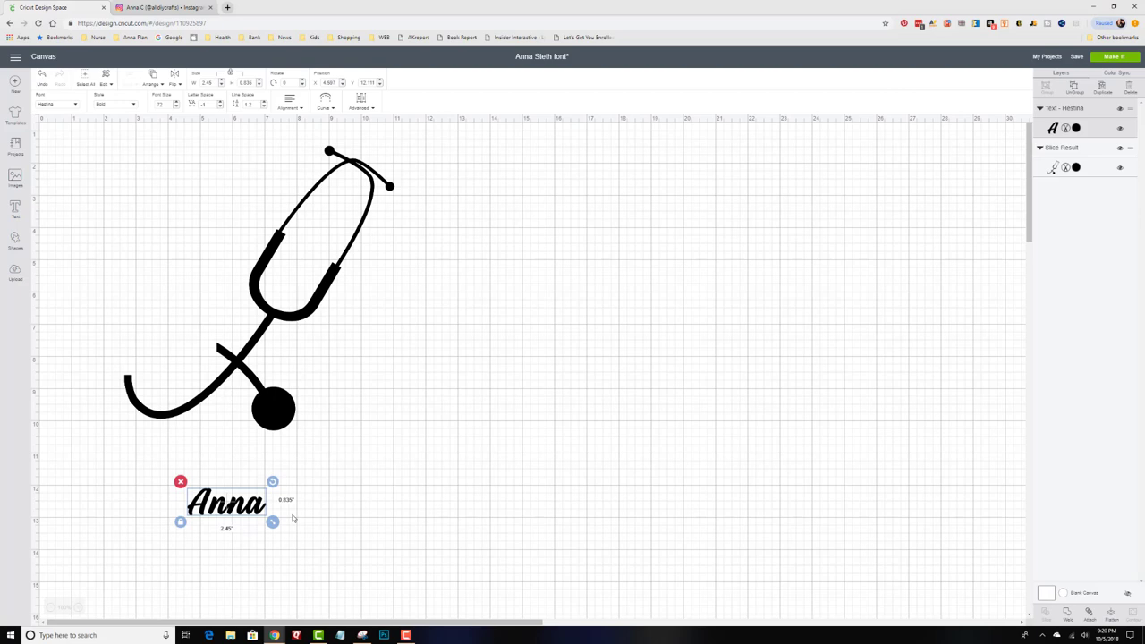
Enlarge the name to about 2.99" wide and move it onto the gap in the tubing.
{"action": "left_click_drag", "start_coordinate": [273, 523], "coordinate": [279, 526]}
{"action": "left_click_drag", "start_coordinate": [230, 490], "coordinate": [168, 325]}
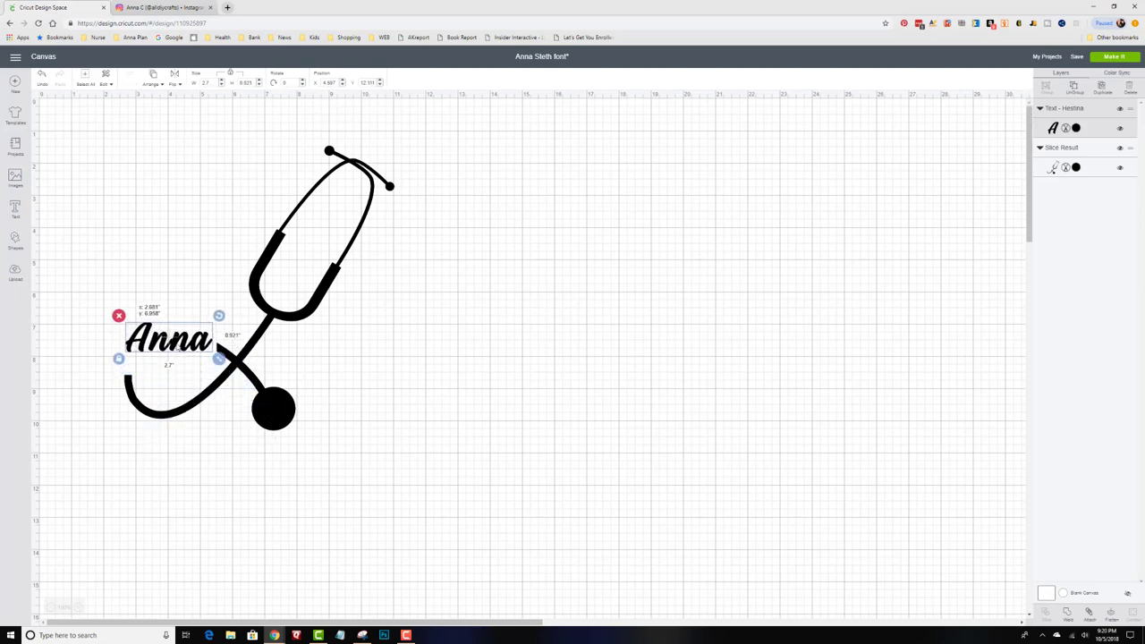
{"action": "left_click_drag", "start_coordinate": [226, 375], "coordinate": [234, 381]}
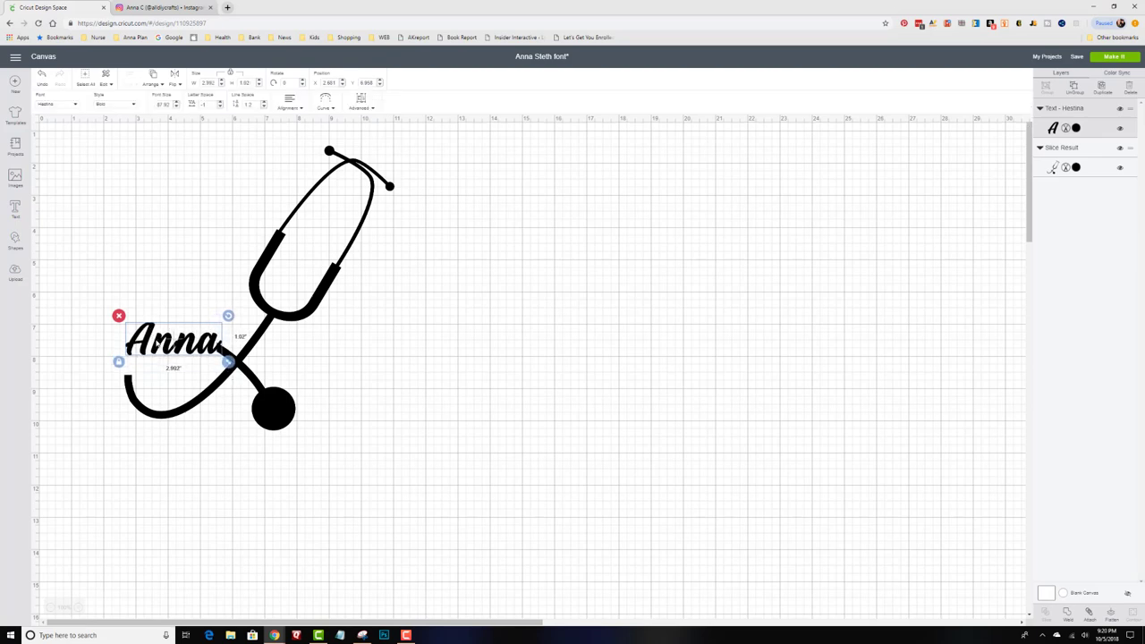
{"action": "left_click_drag", "start_coordinate": [157, 347], "coordinate": [153, 351]}
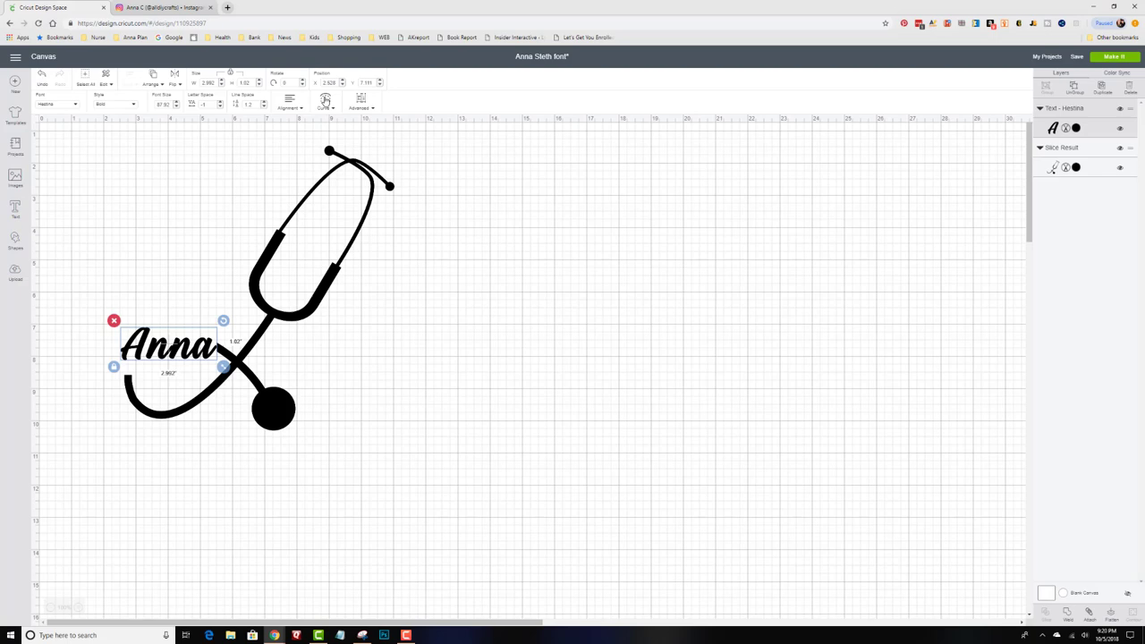
Curve the name into an arc and tilt it to about 346.77°, roughly 3.02" wide, along the tubing.
{"action": "left_click", "coordinate": [326, 101]}
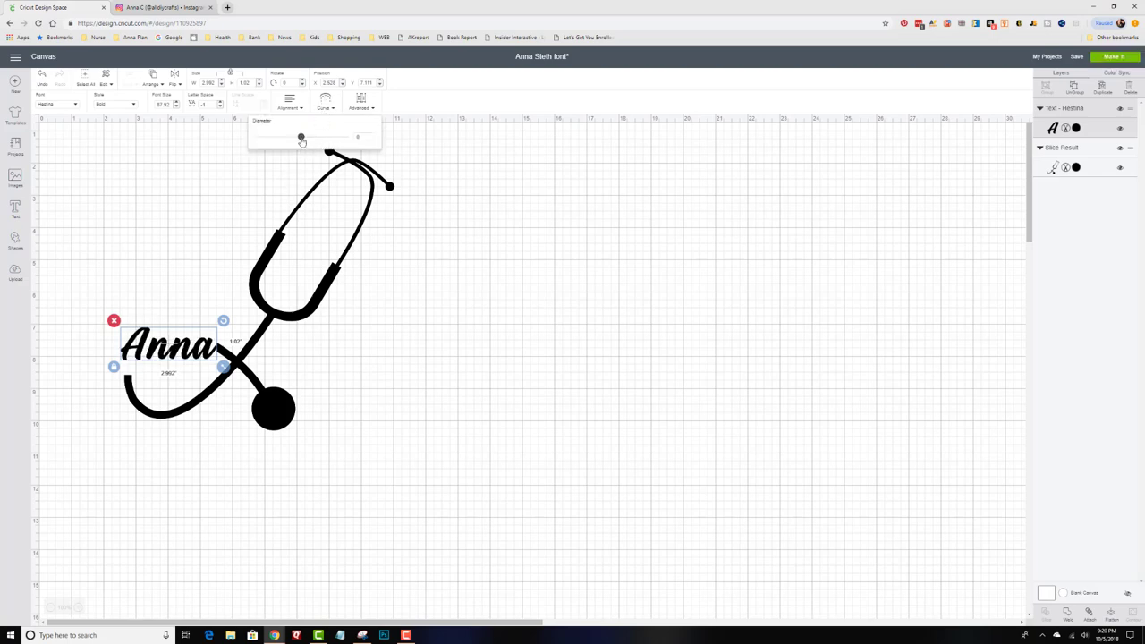
{"action": "left_click_drag", "start_coordinate": [300, 139], "coordinate": [328, 152]}
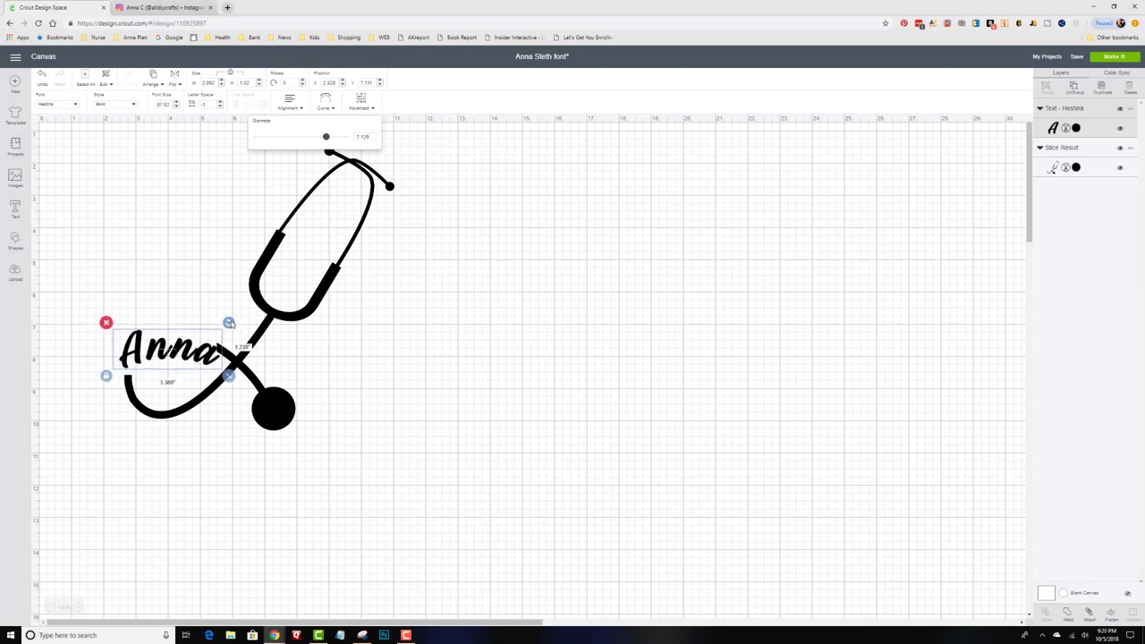
{"action": "left_click_drag", "start_coordinate": [229, 322], "coordinate": [229, 310]}
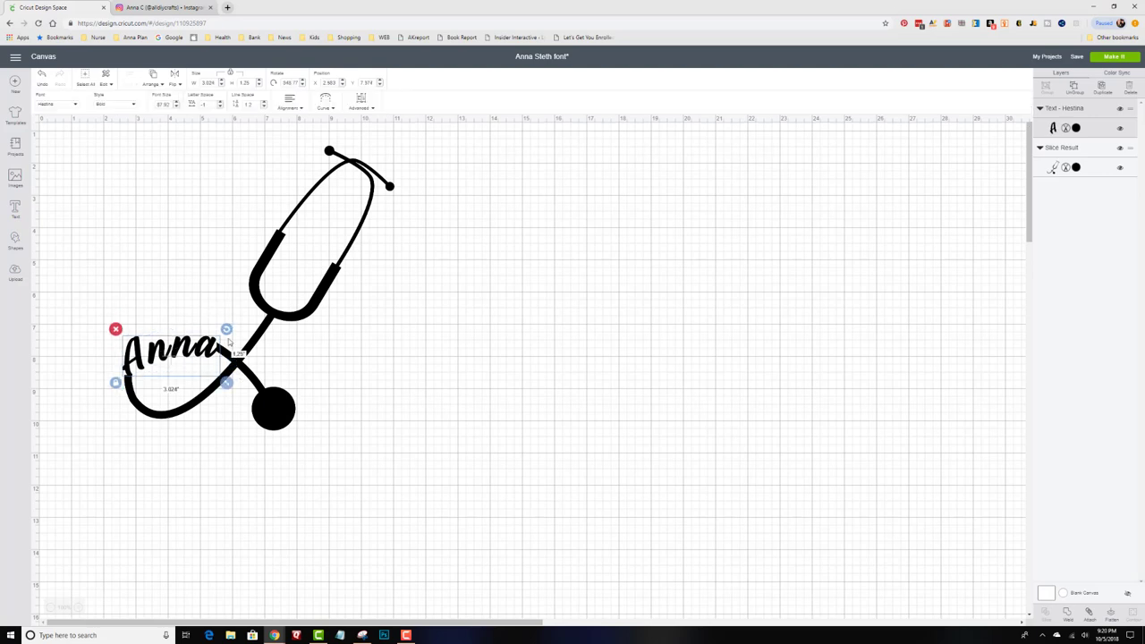
{"action": "left_click_drag", "start_coordinate": [227, 382], "coordinate": [228, 382]}
{"action": "key", "text": "ctrl+a"}
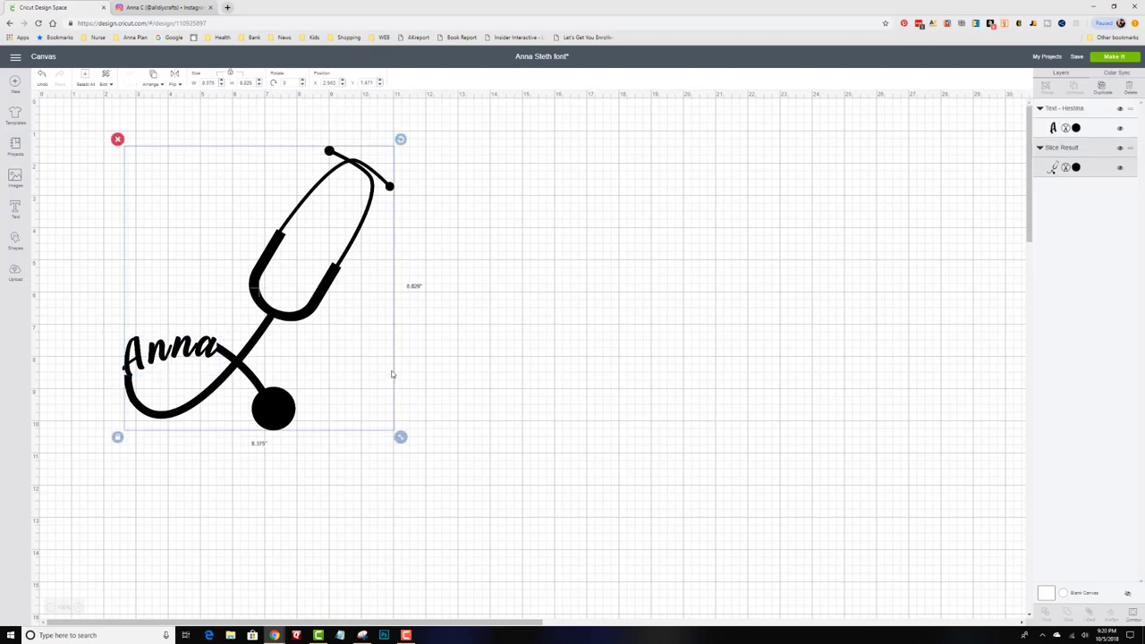
{"action": "left_click", "coordinate": [482, 354]}
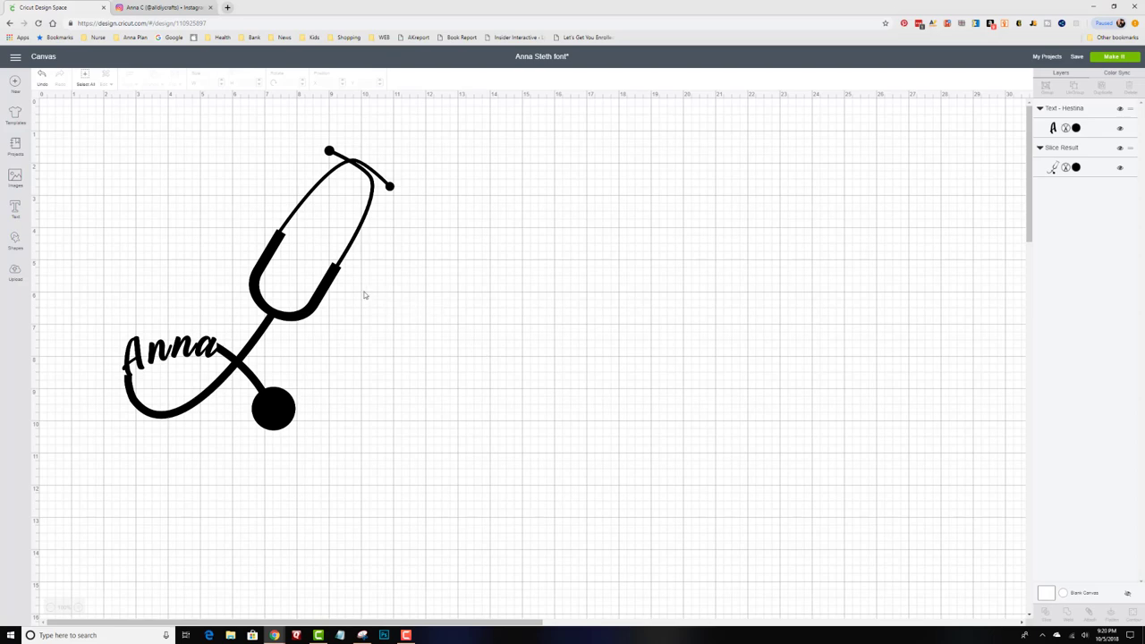
Preview the design on the cut mat, then cancel back to the canvas.
{"action": "left_click", "coordinate": [1125, 58]}
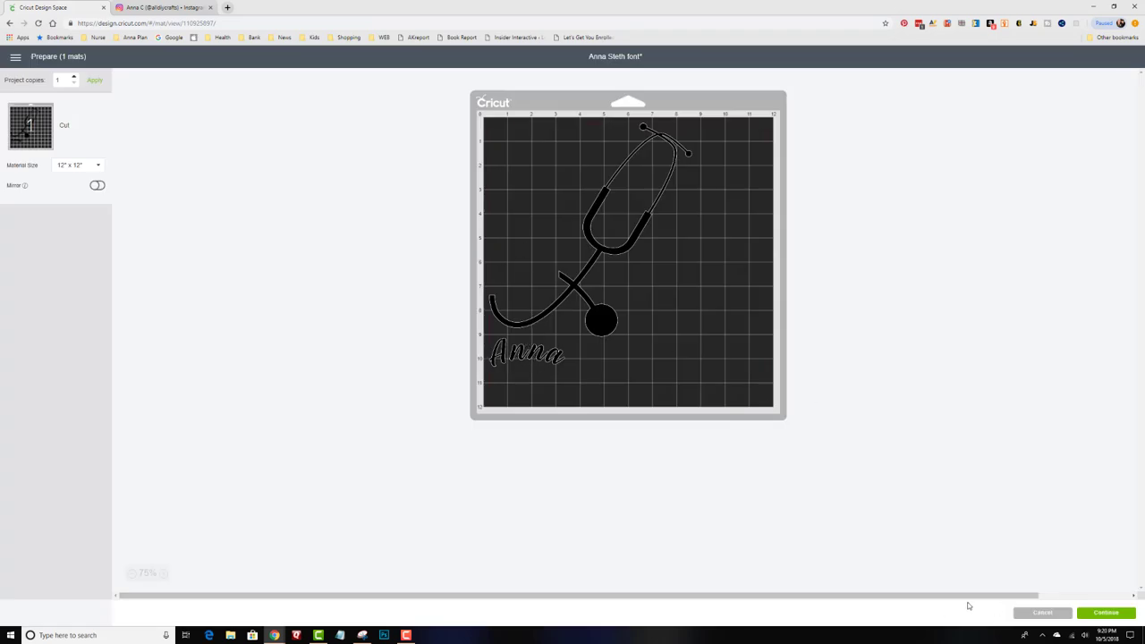
{"action": "left_click", "coordinate": [1021, 614]}
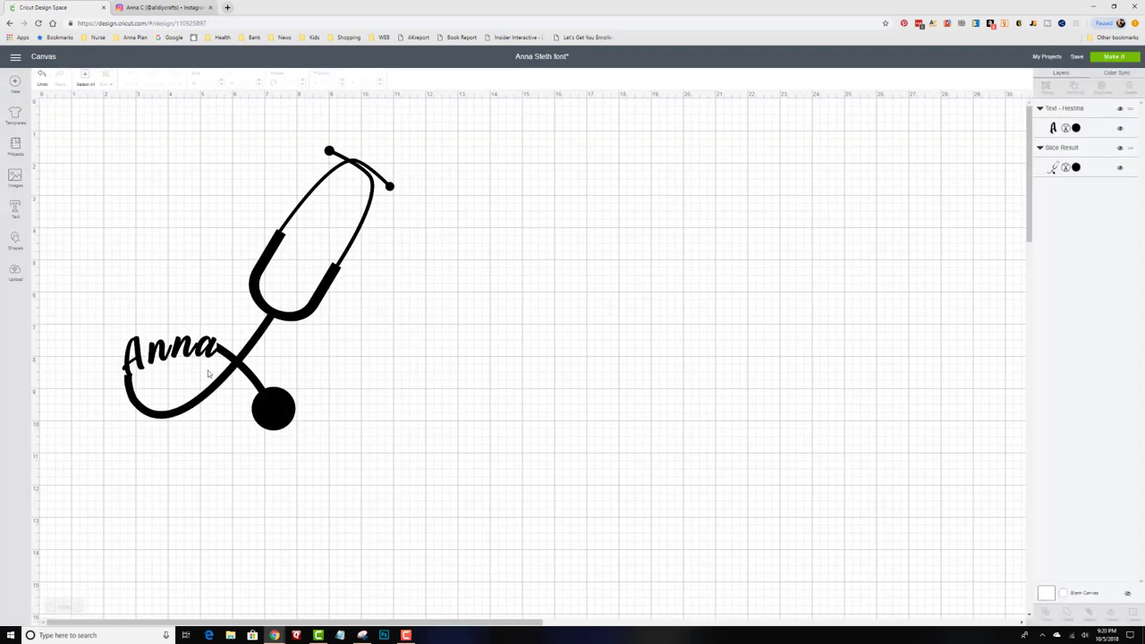
Attach the Anna text to the stethoscope and preview them together on one 12" x 12" mat.
{"action": "left_click", "coordinate": [85, 78]}
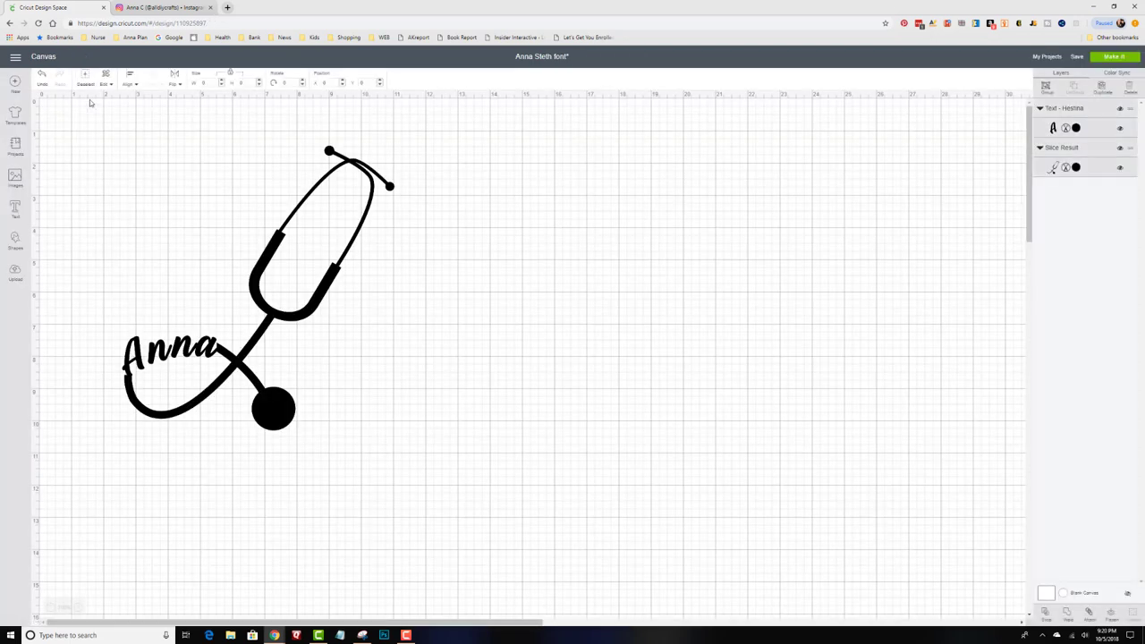
{"action": "left_click", "coordinate": [1089, 615]}
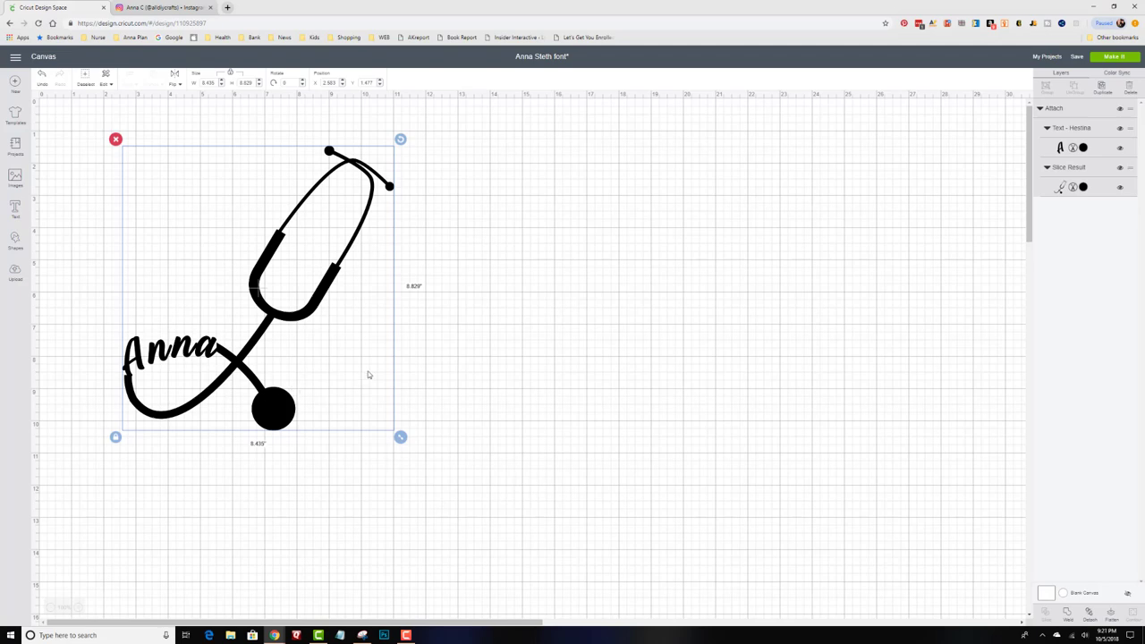
{"action": "left_click", "coordinate": [1113, 56]}
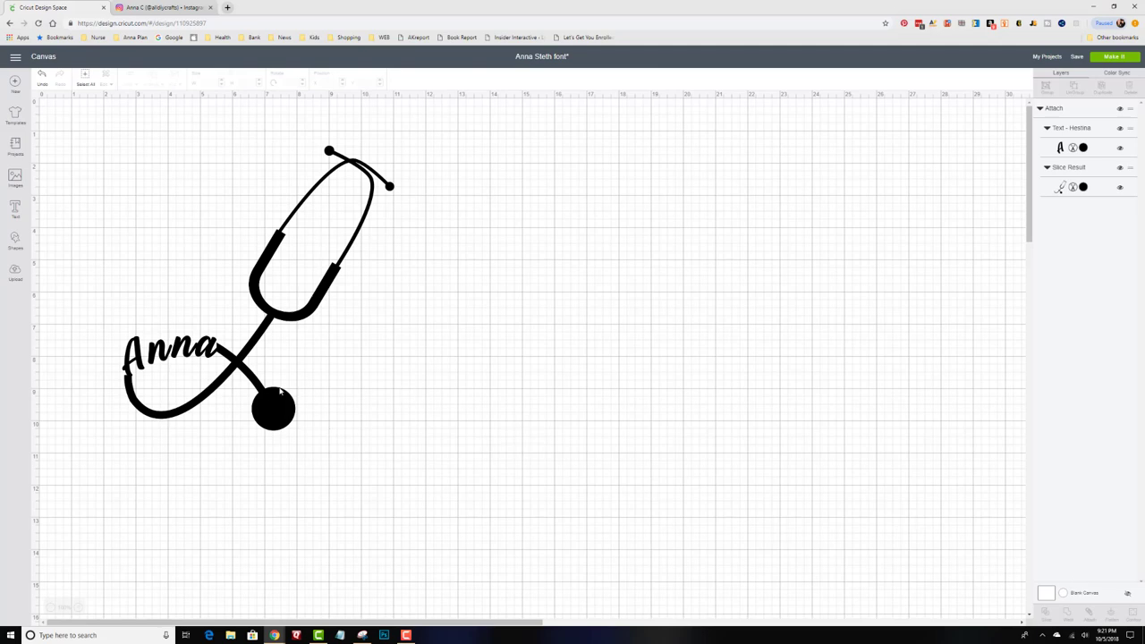
{"action": "left_click", "coordinate": [177, 353]}
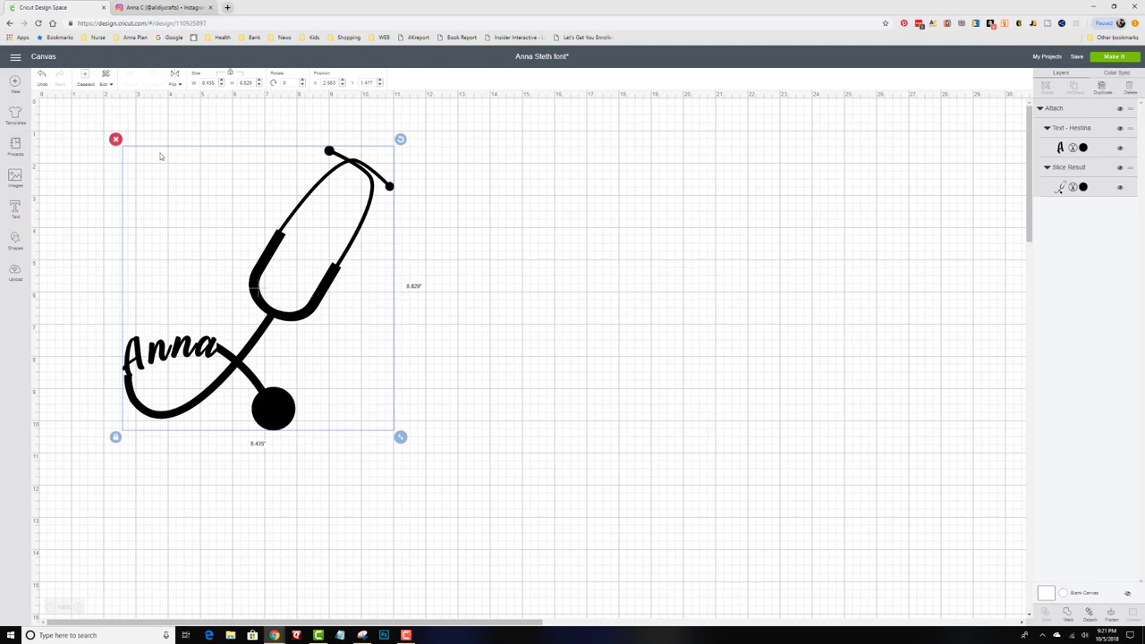
Detach the Anna text and drag it out to the right of the stethoscope.
{"action": "left_click", "coordinate": [1086, 612]}
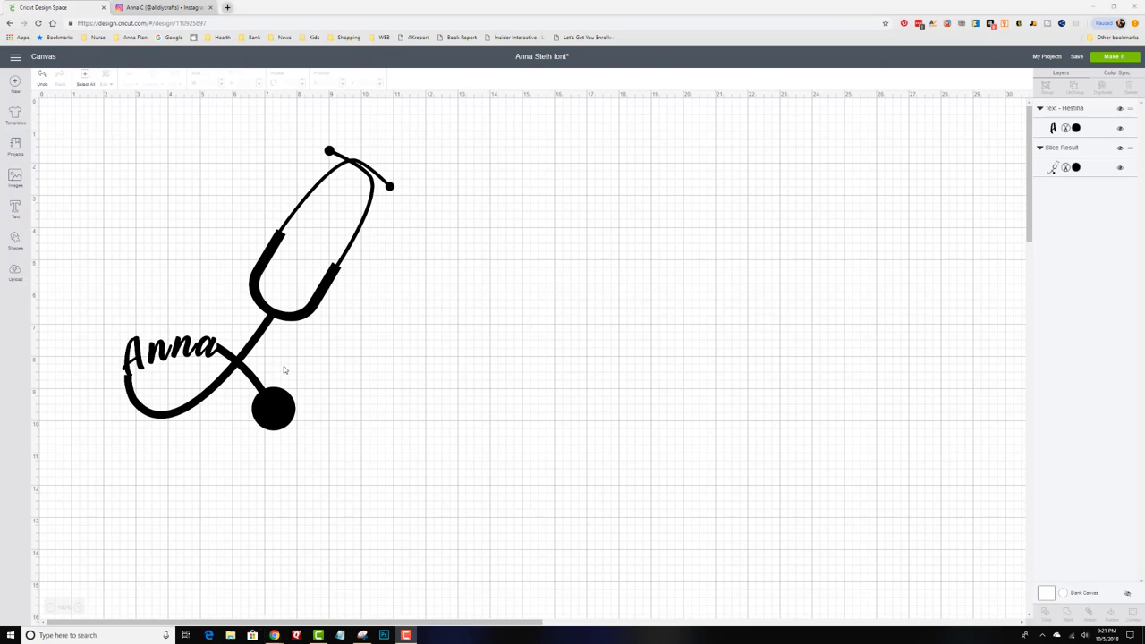
{"action": "left_click", "coordinate": [185, 351]}
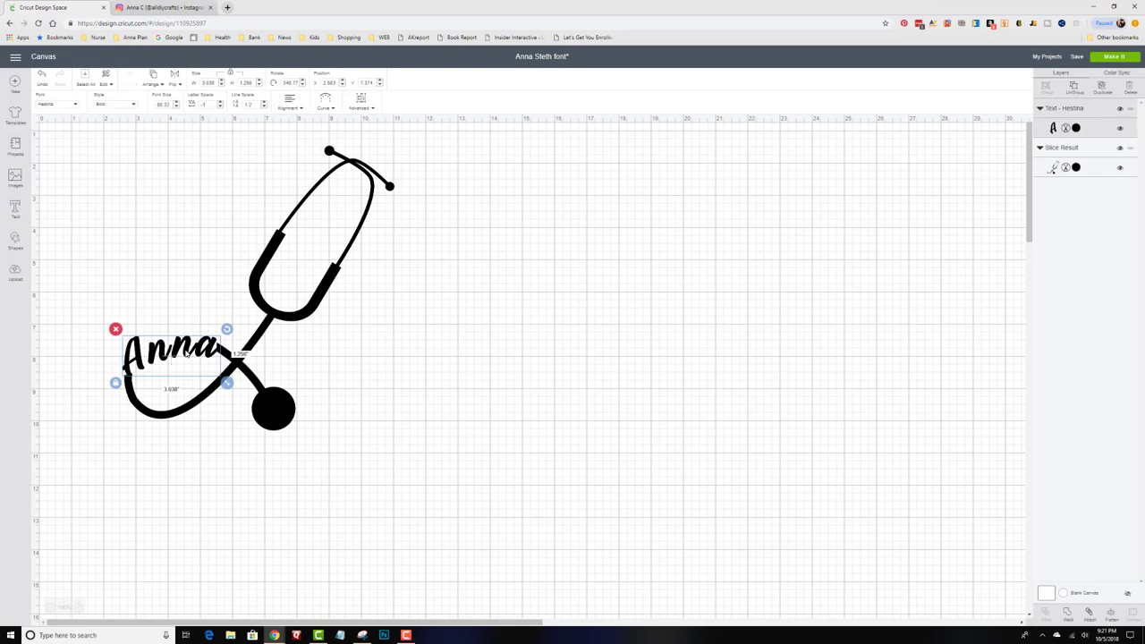
{"action": "left_click_drag", "start_coordinate": [186, 353], "coordinate": [519, 362]}
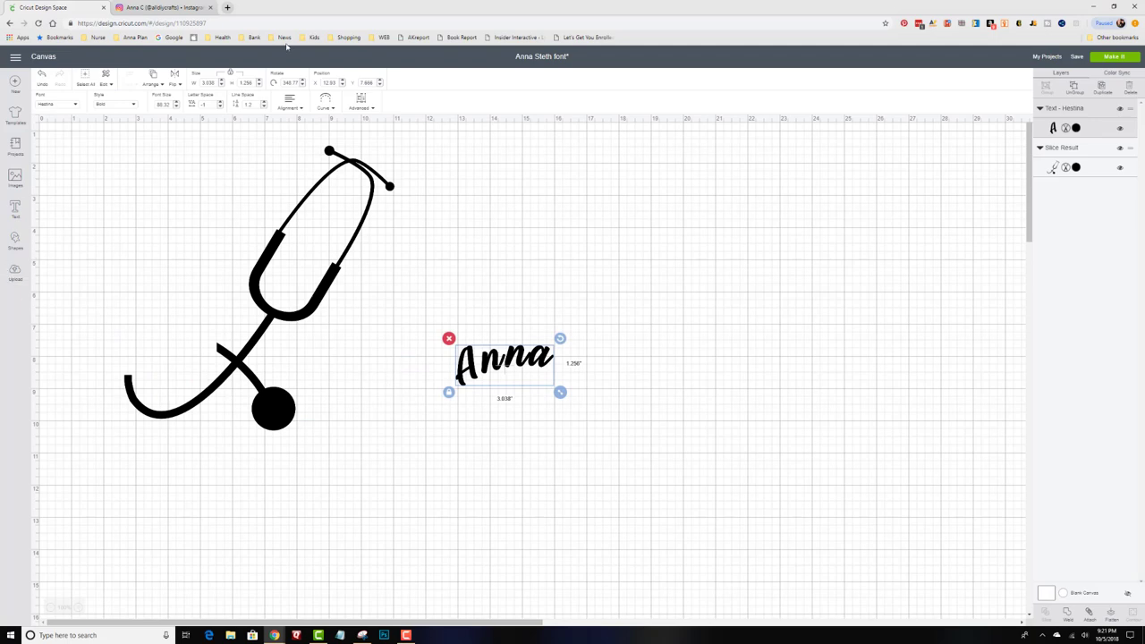
Edit the text to replace 'Anna' with 'Maria'.
{"action": "left_click", "coordinate": [15, 210]}
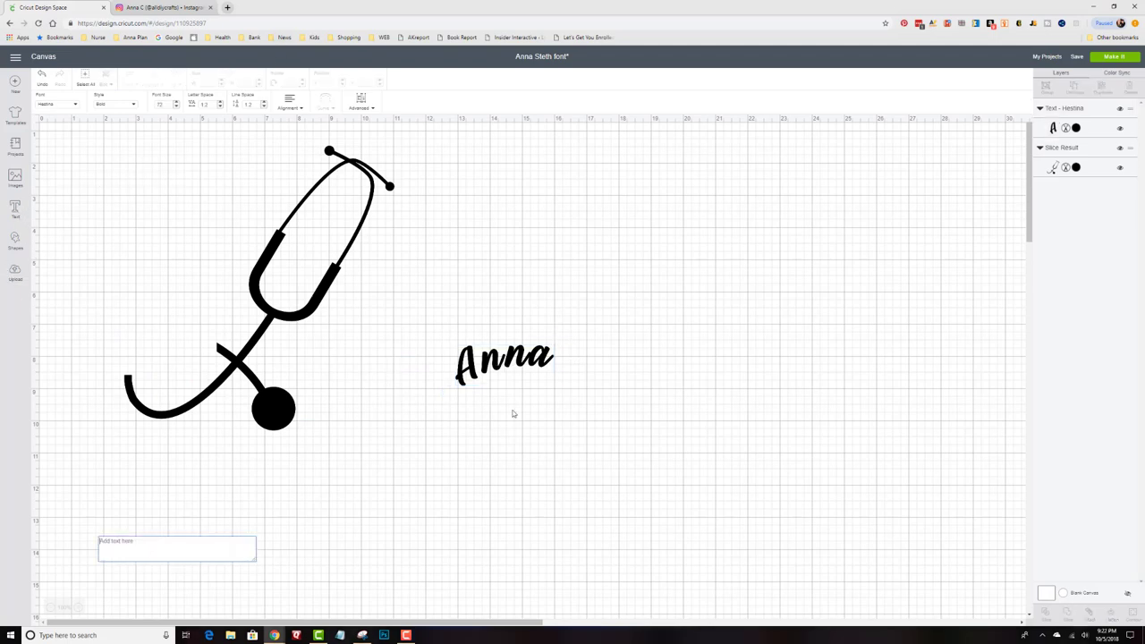
{"action": "double_click", "coordinate": [512, 362]}
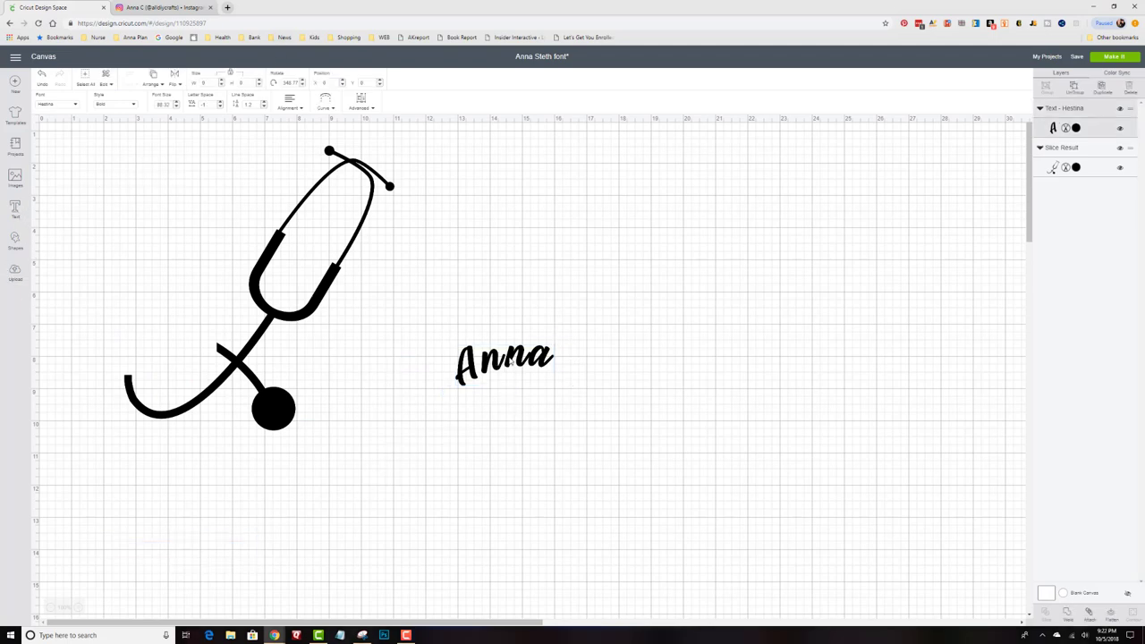
{"action": "left_click_drag", "start_coordinate": [496, 310], "coordinate": [457, 307]}
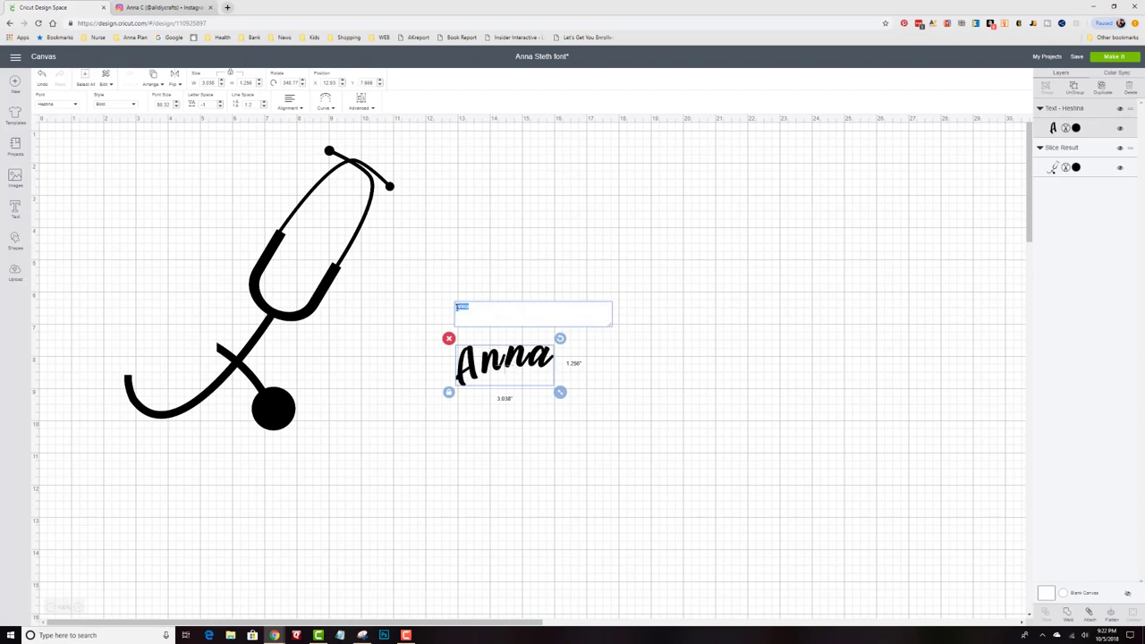
{"action": "type", "text": "Ma"}
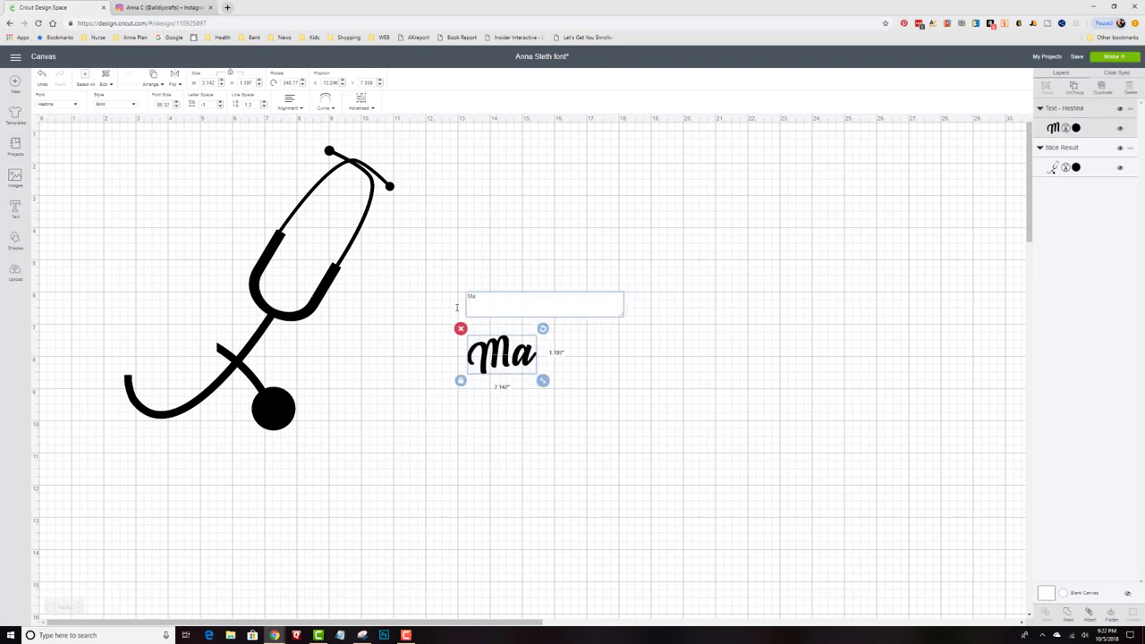
{"action": "type", "text": "ria"}
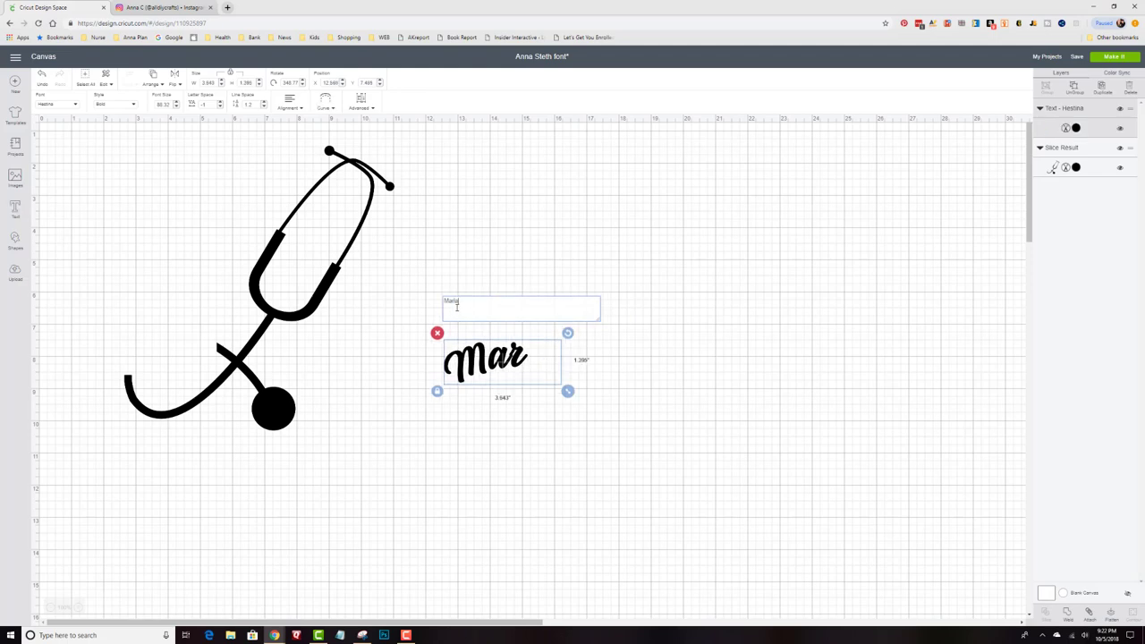
Move Maria onto the tubing, shrink it to about 3.935" wide and rotate it slightly.
{"action": "left_click_drag", "start_coordinate": [438, 359], "coordinate": [97, 347]}
{"action": "left_click_drag", "start_coordinate": [175, 350], "coordinate": [176, 350]}
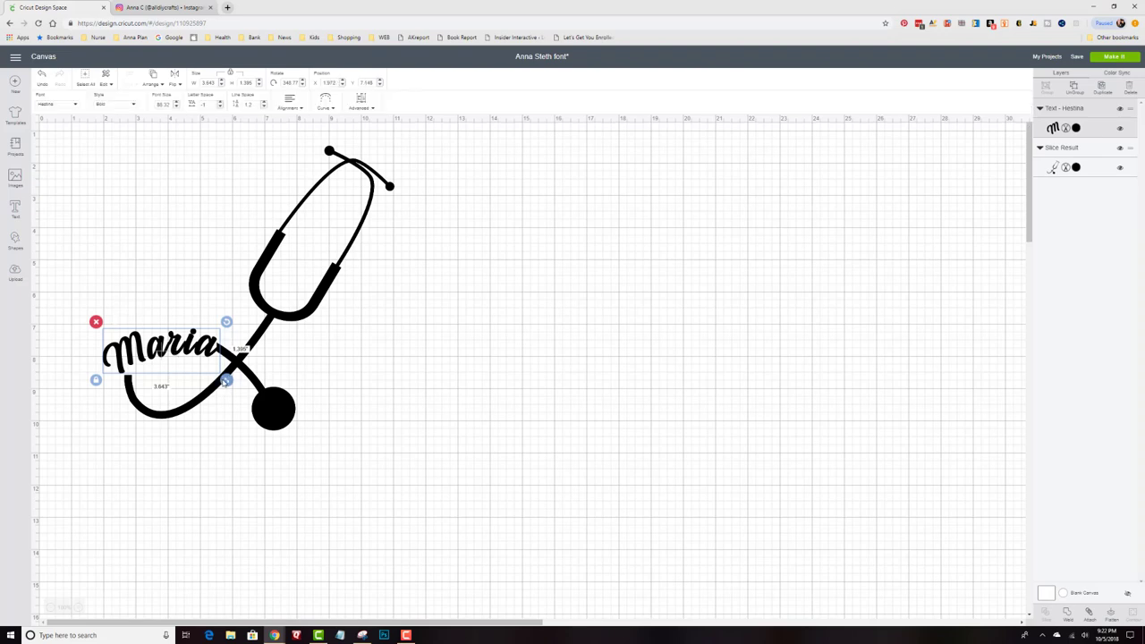
{"action": "left_click_drag", "start_coordinate": [227, 380], "coordinate": [221, 377]}
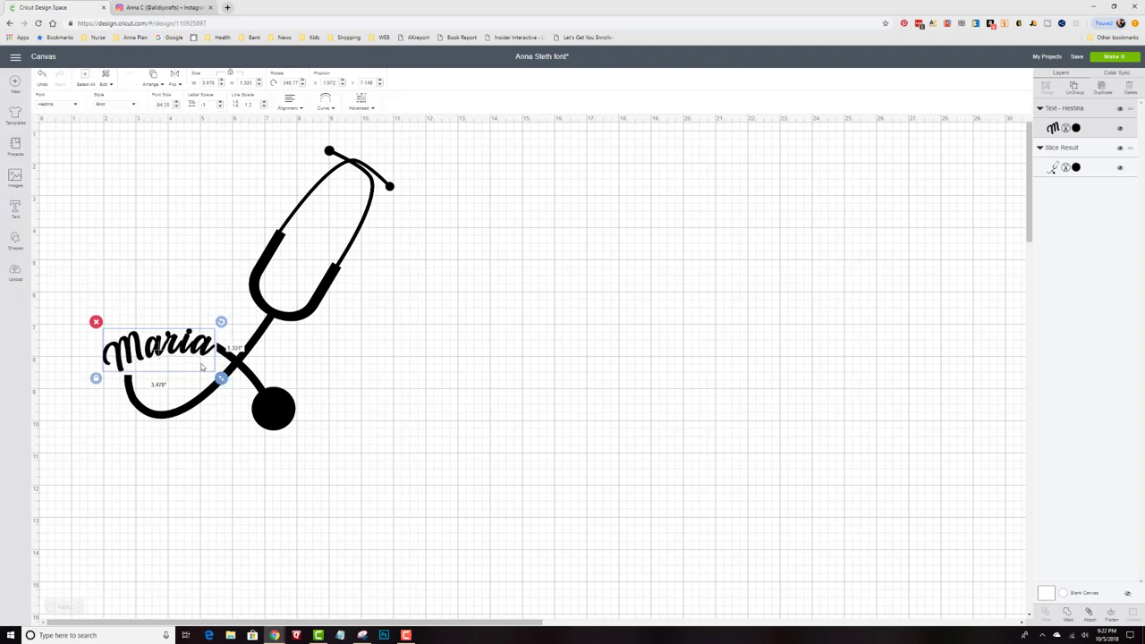
{"action": "left_click_drag", "start_coordinate": [221, 321], "coordinate": [219, 320]}
{"action": "left_click_drag", "start_coordinate": [179, 351], "coordinate": [213, 355]}
Curve the Maria text with the Diameter slider so it follows the tubing, about 3.48" wide.
{"action": "left_click", "coordinate": [398, 359]}
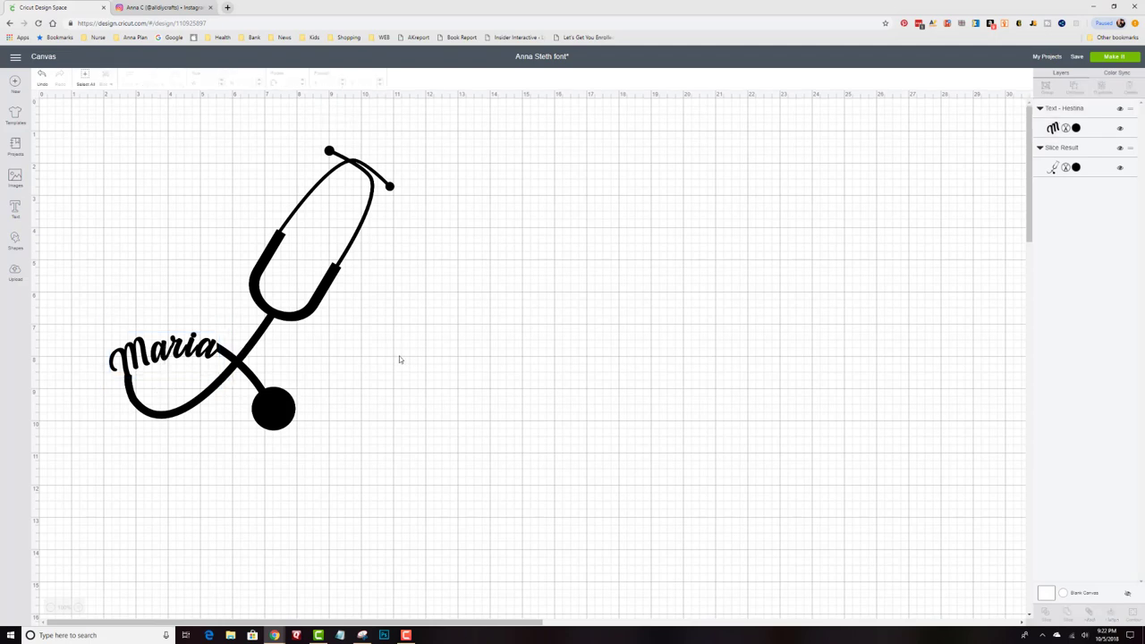
{"action": "left_click", "coordinate": [194, 356]}
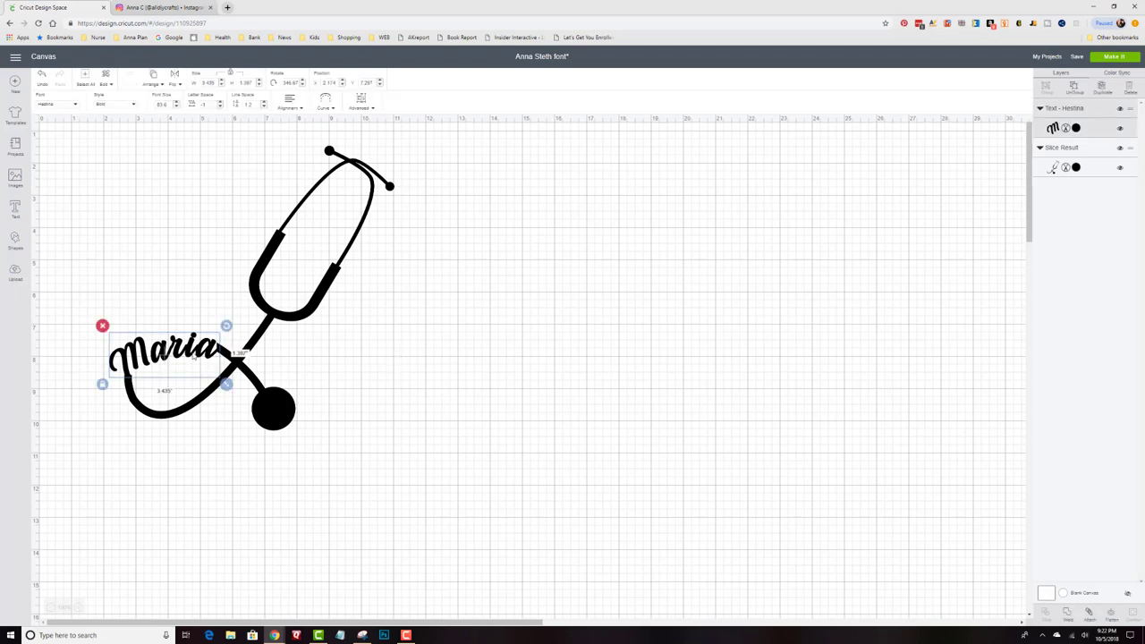
{"action": "left_click", "coordinate": [325, 104]}
{"action": "left_click_drag", "start_coordinate": [326, 137], "coordinate": [326, 138]}
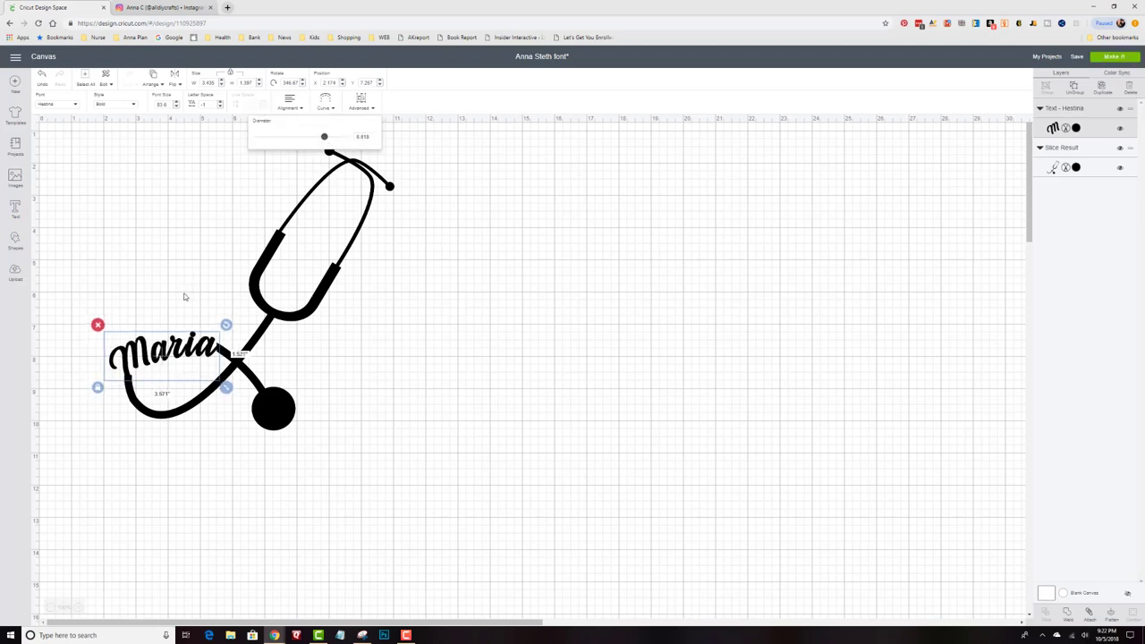
{"action": "left_click", "coordinate": [387, 355]}
{"action": "key", "text": "ctrl+a"}
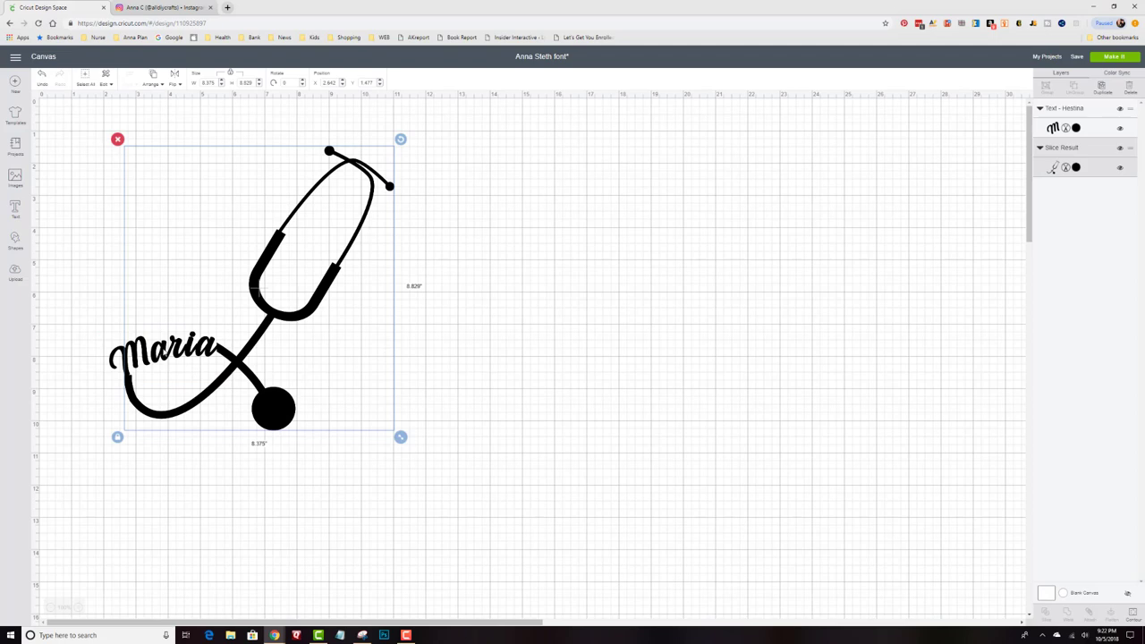
{"action": "left_click", "coordinate": [164, 355]}
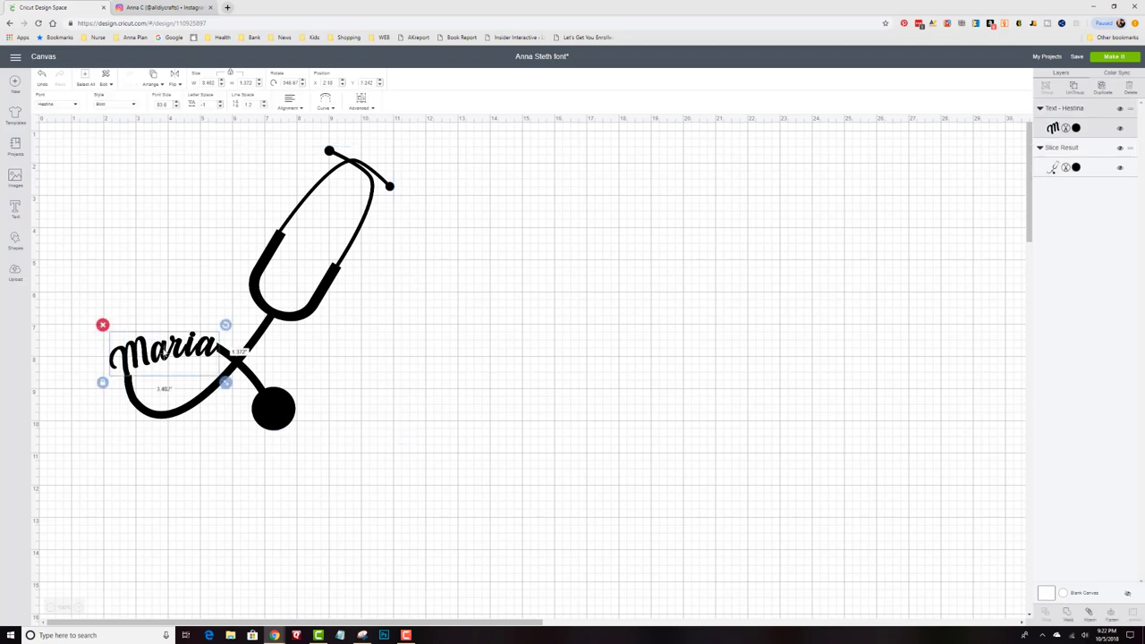
{"action": "left_click", "coordinate": [517, 309]}
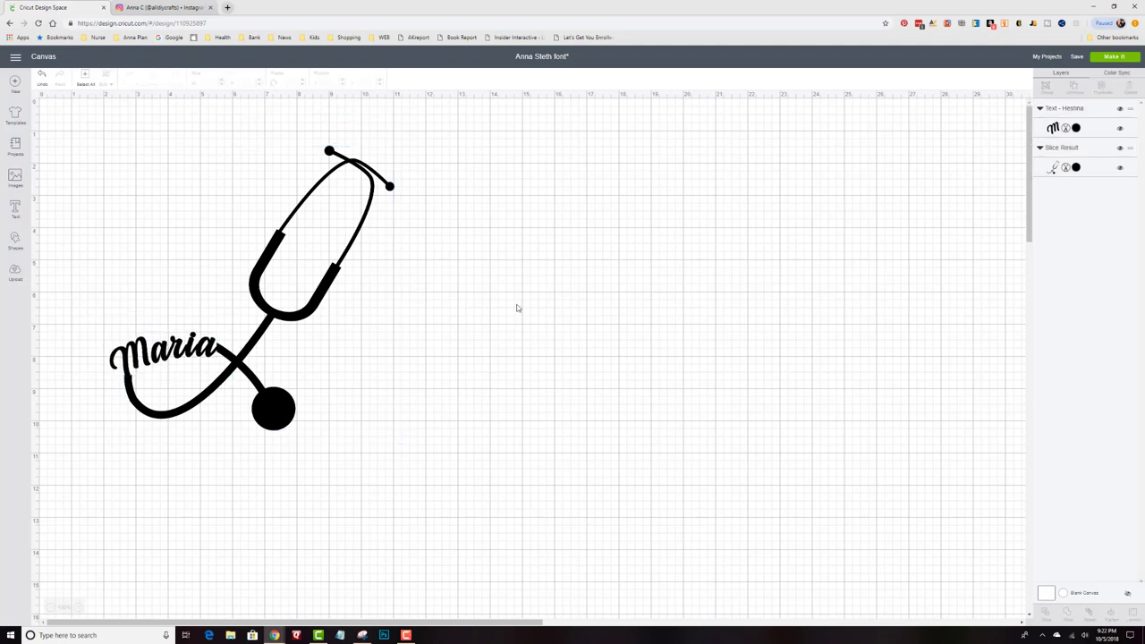
Attach Maria to the stethoscope and recolour the whole design blue.
{"action": "left_click", "coordinate": [86, 81]}
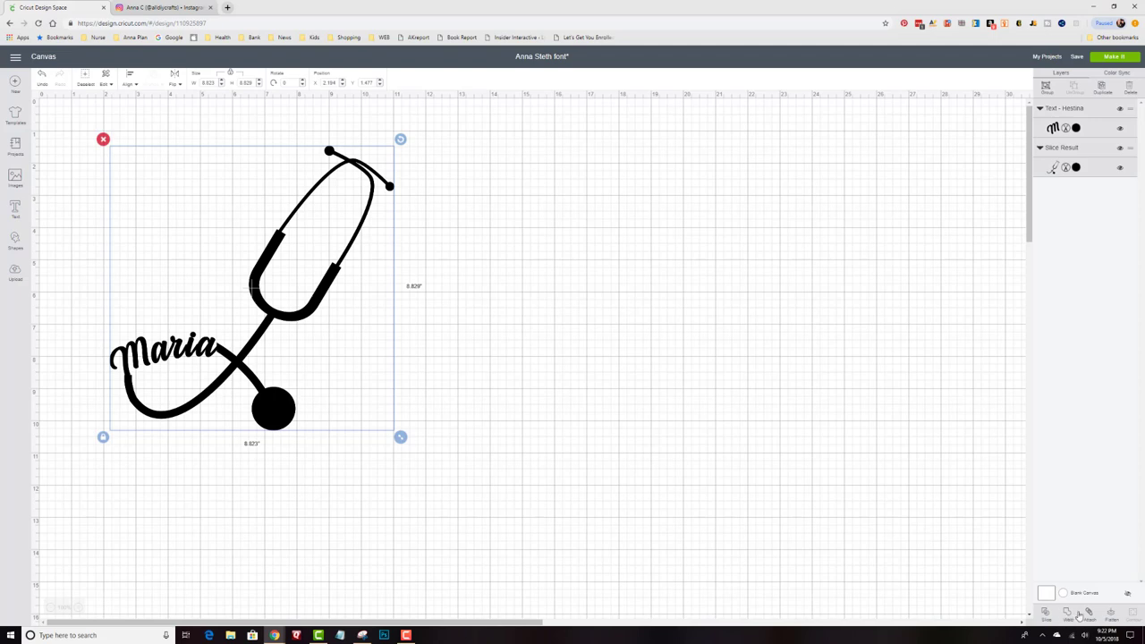
{"action": "left_click", "coordinate": [1088, 614]}
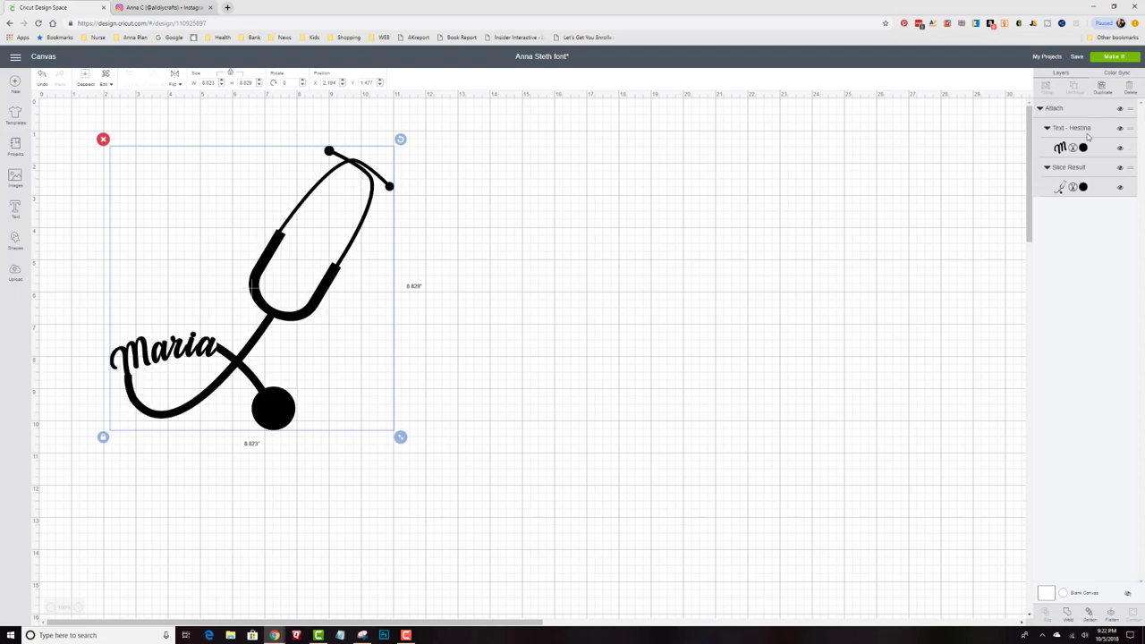
{"action": "left_click", "coordinate": [1083, 148]}
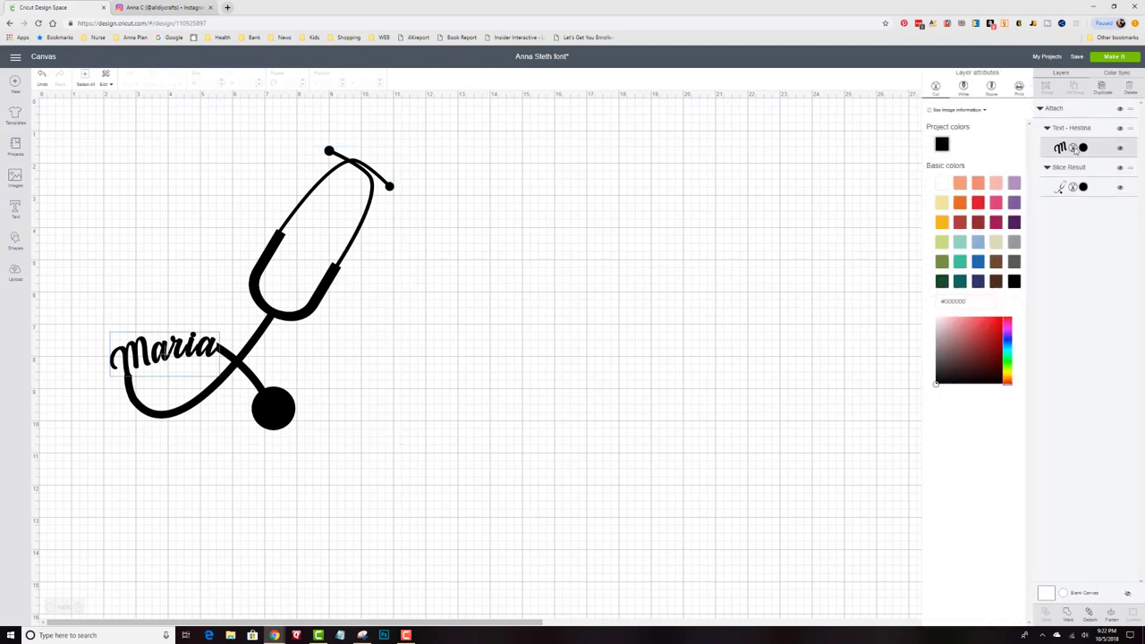
{"action": "left_click", "coordinate": [1015, 185]}
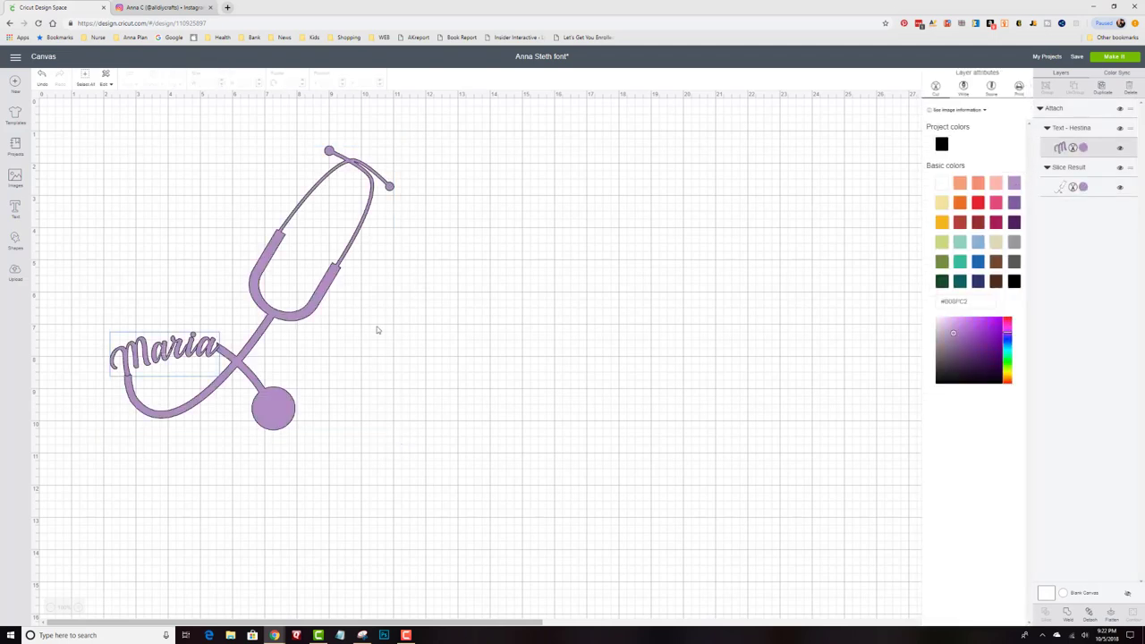
{"action": "left_click", "coordinate": [977, 261]}
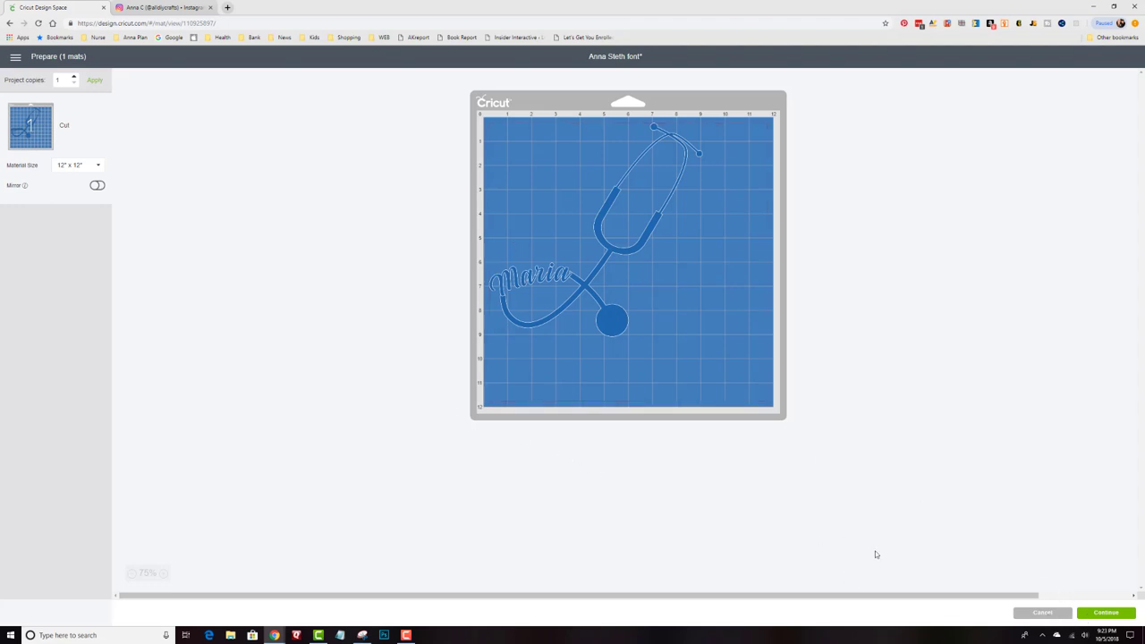
Cancel the mat preview to go back to the canvas.
{"action": "left_click", "coordinate": [1037, 612]}
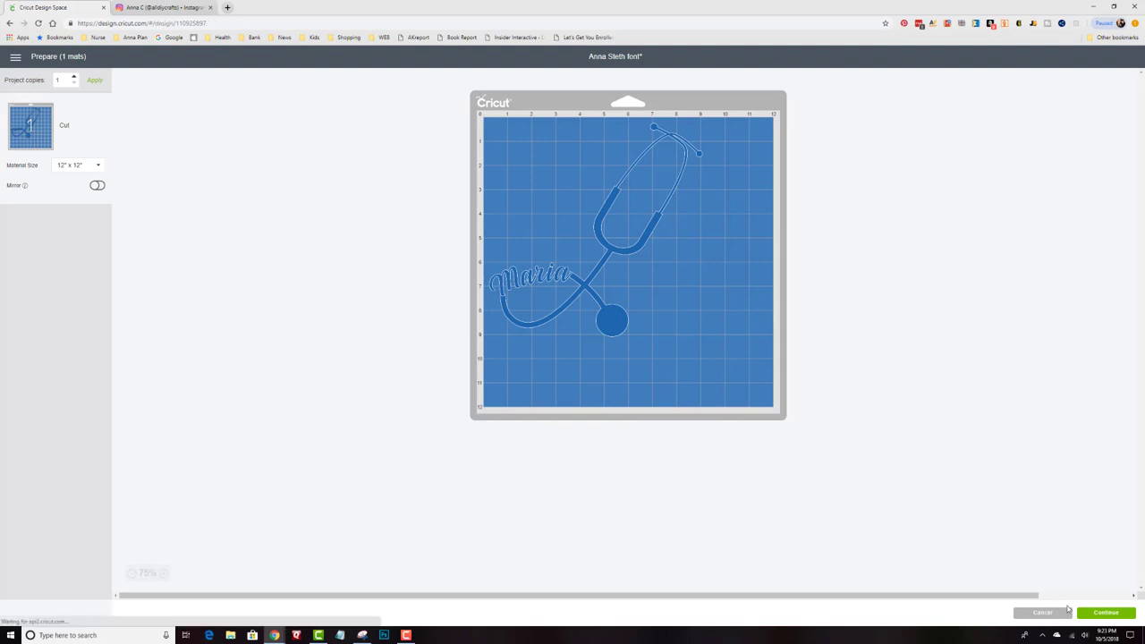